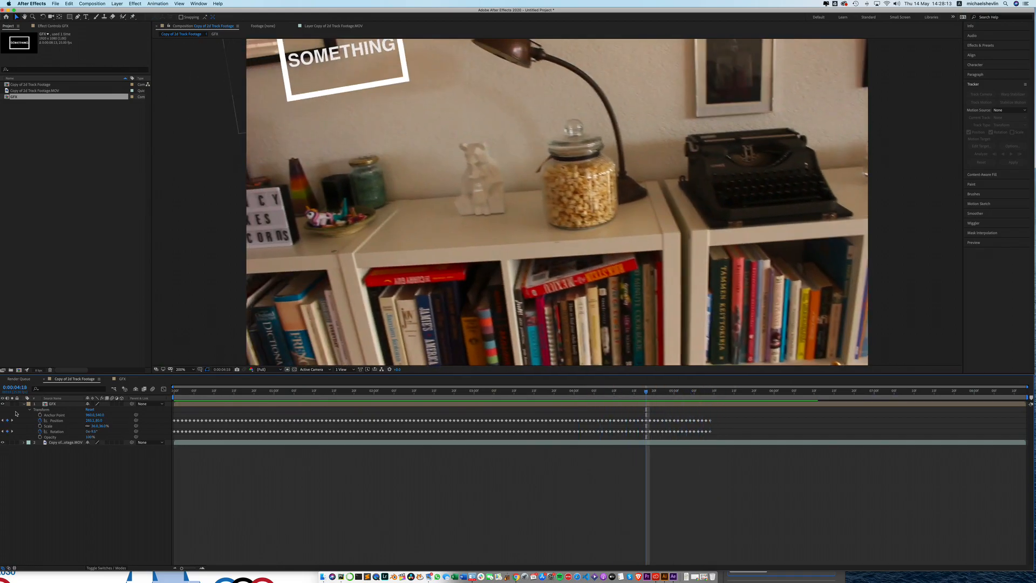
# Step: Open the footage layer's motion tracker and scrub through about 5 seconds to examine the two track points' paths
pyautogui.click(54, 441)
pyautogui.click(25, 443)
pyautogui.click(58, 448)
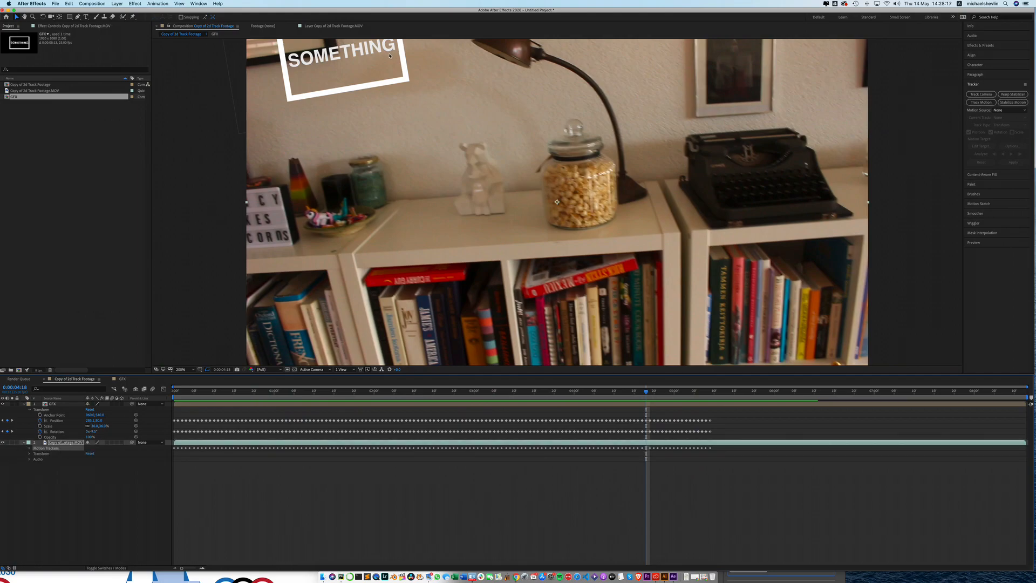
pyautogui.click(330, 26)
pyautogui.moveTo(648, 387); pyautogui.dragTo(691, 402)
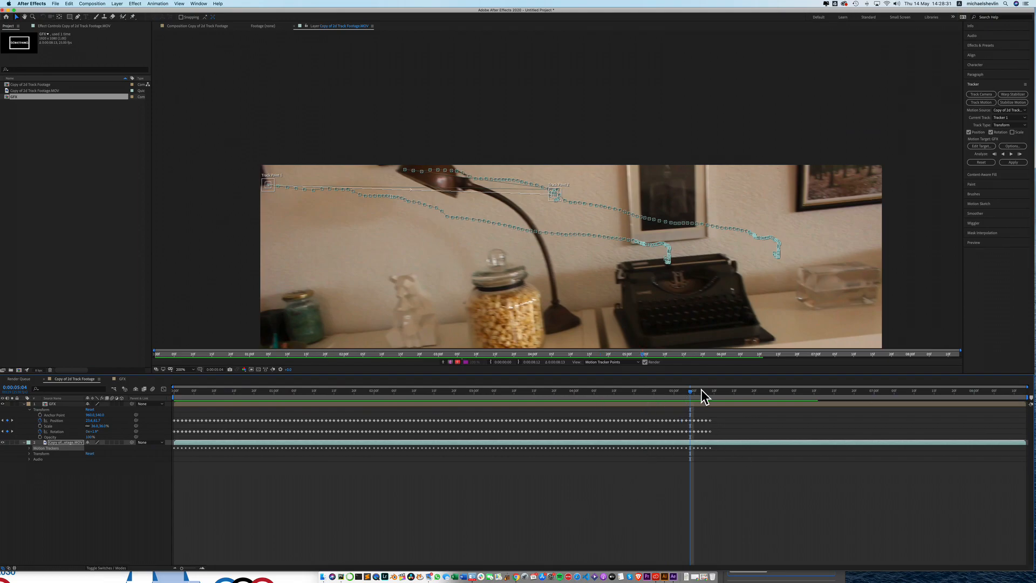
pyautogui.click(683, 398)
pyautogui.moveTo(683, 397)
pyautogui.mouseDown()
pyautogui.moveTo(665, 402)
pyautogui.moveTo(682, 402)
pyautogui.mouseUp()
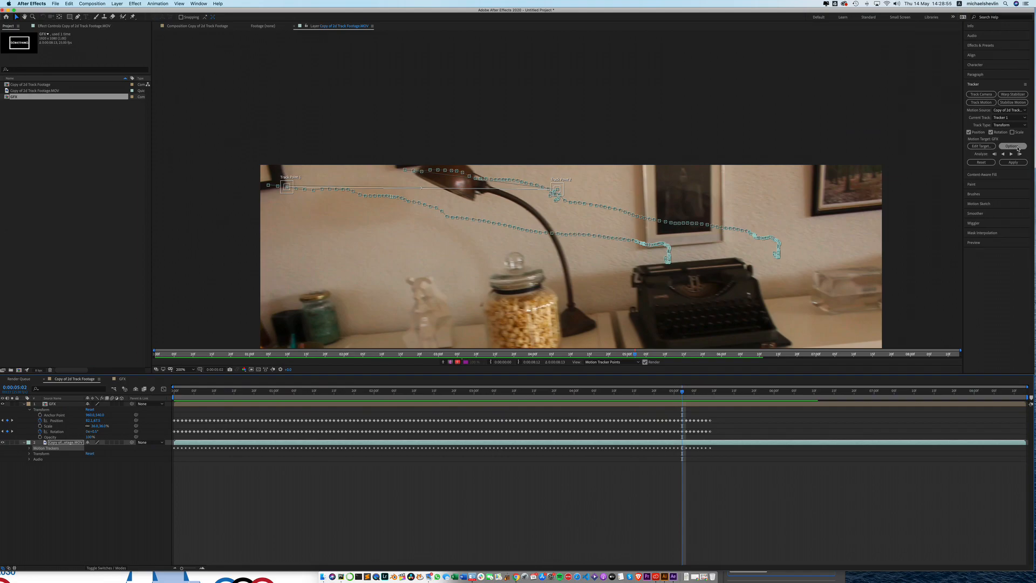
# Step: Review the motion tracker options for Tracker 1 and accept them as they are
pyautogui.click(1012, 146)
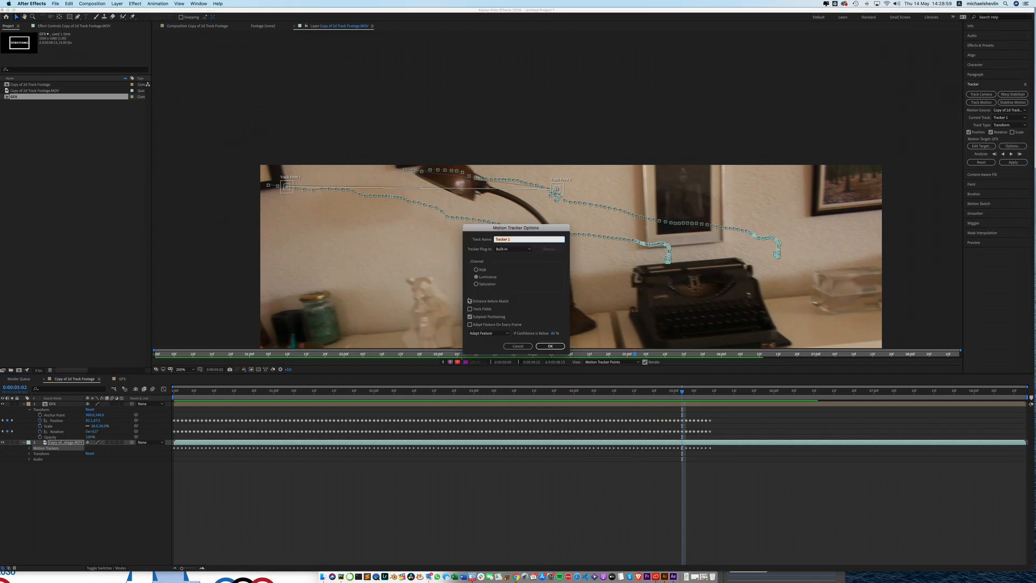
pyautogui.click(550, 347)
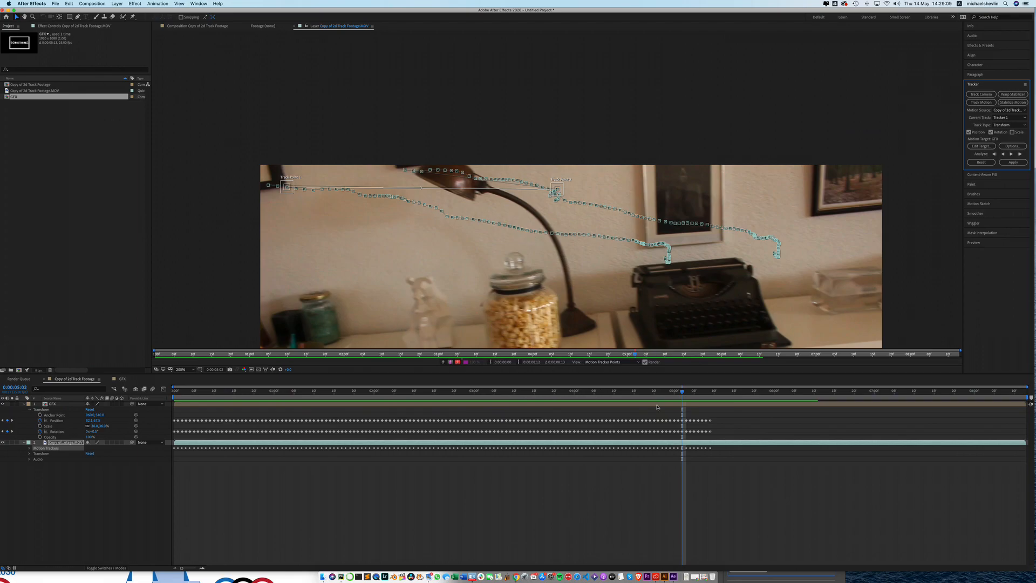
# Step: Play the composition from the start to check how the SOMETHING graphic follows the tracked wall
pyautogui.moveTo(682, 398); pyautogui.dragTo(614, 392)
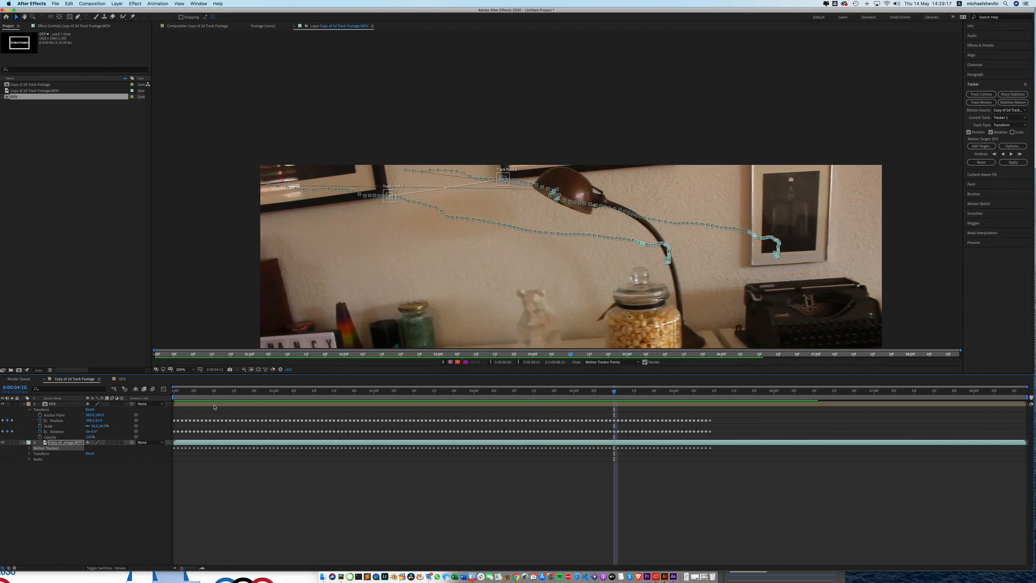
pyautogui.click(193, 28)
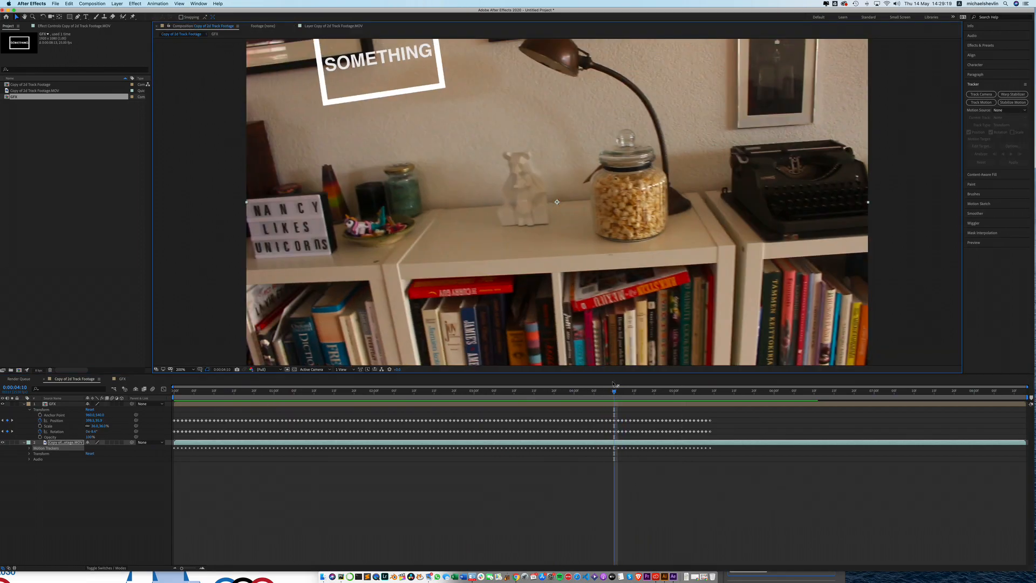
pyautogui.moveTo(614, 398); pyautogui.dragTo(134, 383)
pyautogui.press('space')
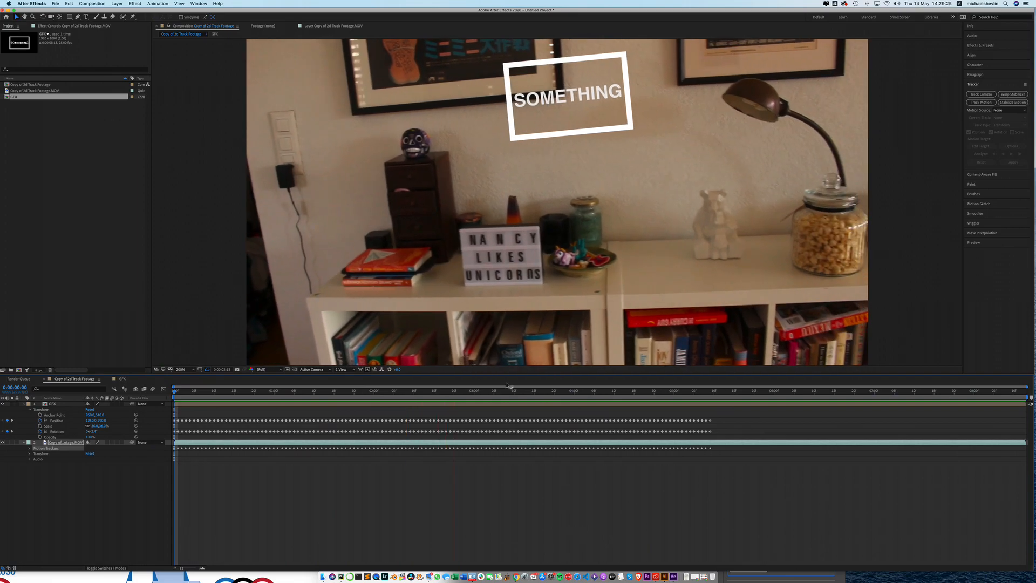
pyautogui.press('space')
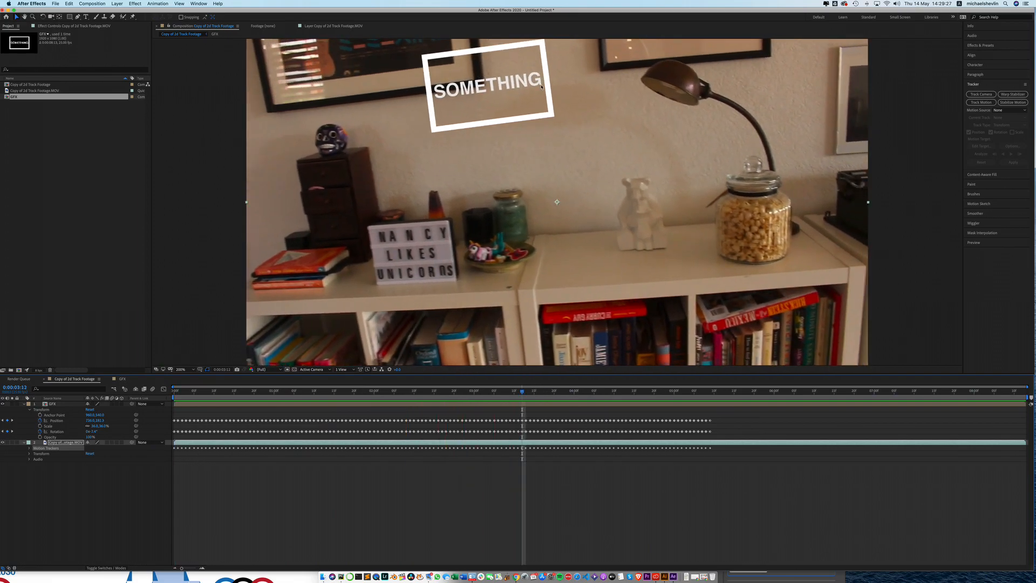
pyautogui.moveTo(534, 392); pyautogui.dragTo(497, 391)
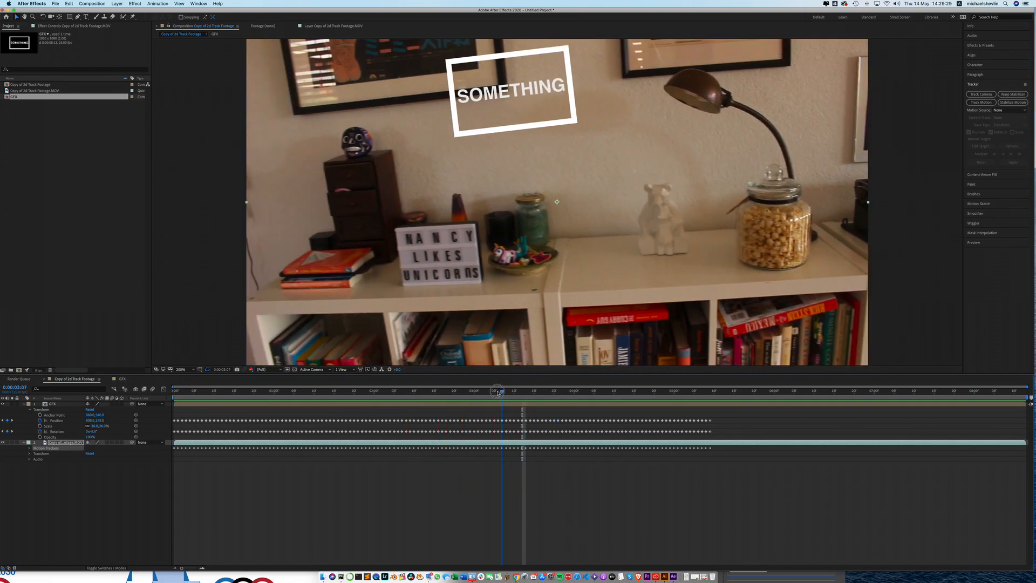
# Step: Delete the motion tracker data from the Copy of 2d Track Footage.MOV layer
pyautogui.click(48, 472)
pyautogui.click(31, 450)
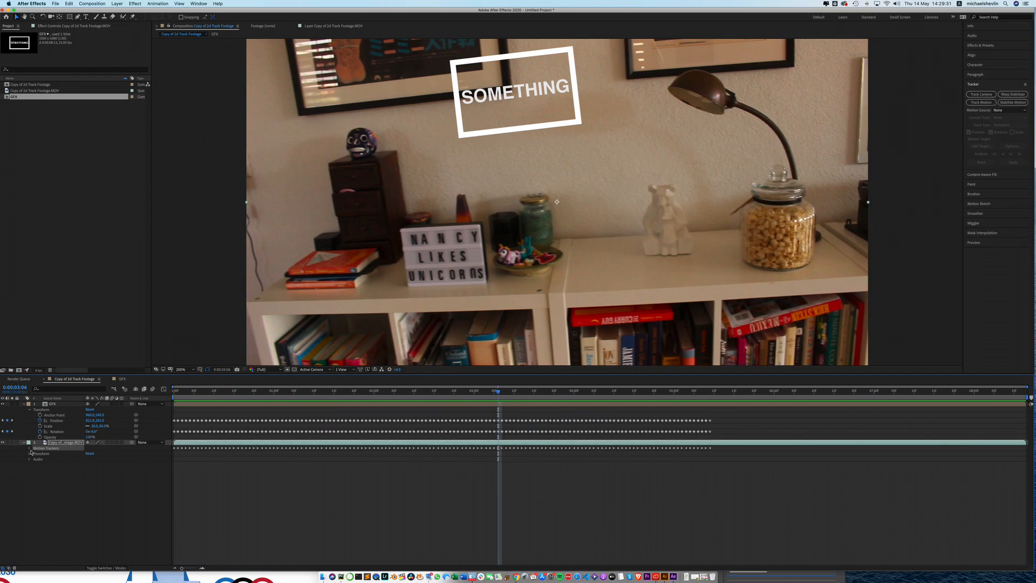
pyautogui.click(29, 449)
pyautogui.click(48, 454)
pyautogui.press('Delete')
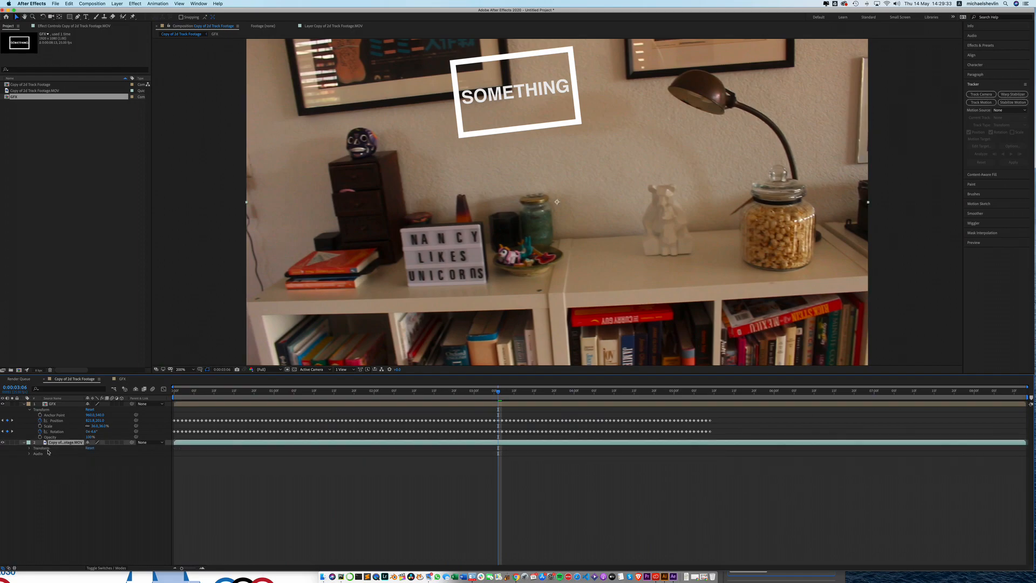
# Step: Remove all Position and Rotation keyframes from the GFX layer and reset its transform to the defaults
pyautogui.click(56, 421)
pyautogui.press('Delete')
pyautogui.click(57, 431)
pyautogui.press('Delete')
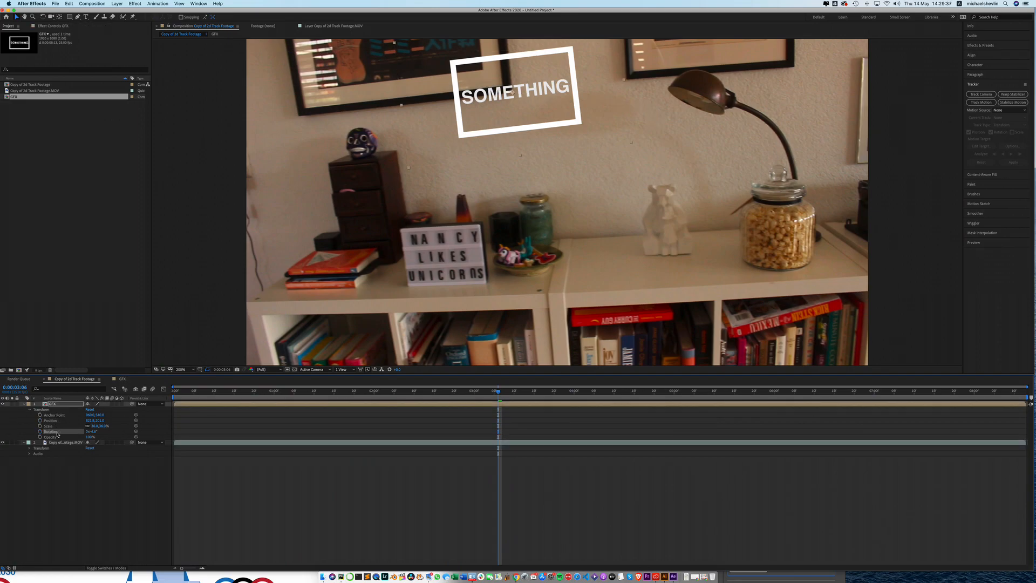
pyautogui.click(90, 409)
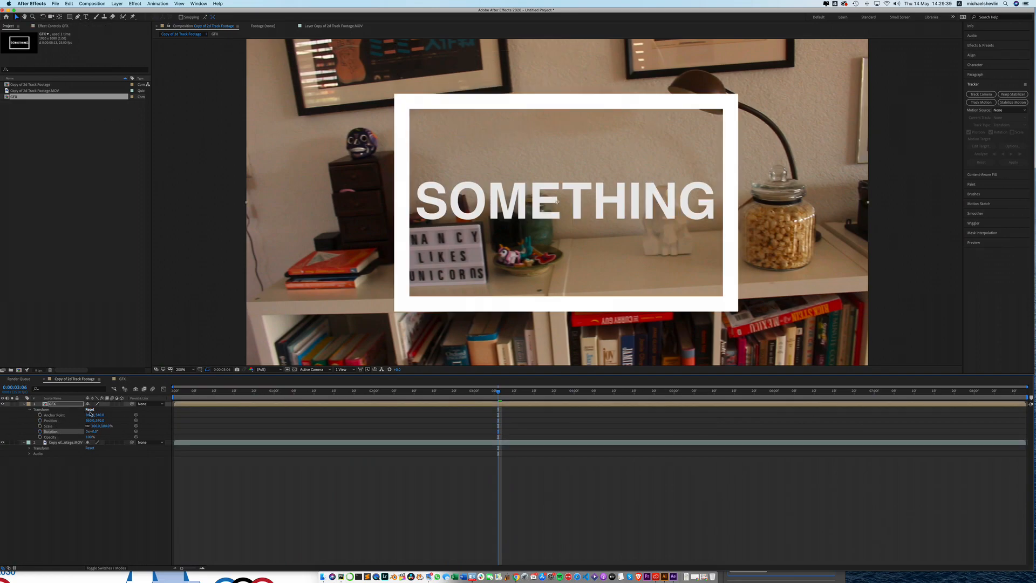
# Step: Hide the GFX layer and run the 3D camera tracker on the footage layer
pyautogui.click(238, 485)
pyautogui.click(55, 406)
pyautogui.click(6, 406)
pyautogui.click(63, 441)
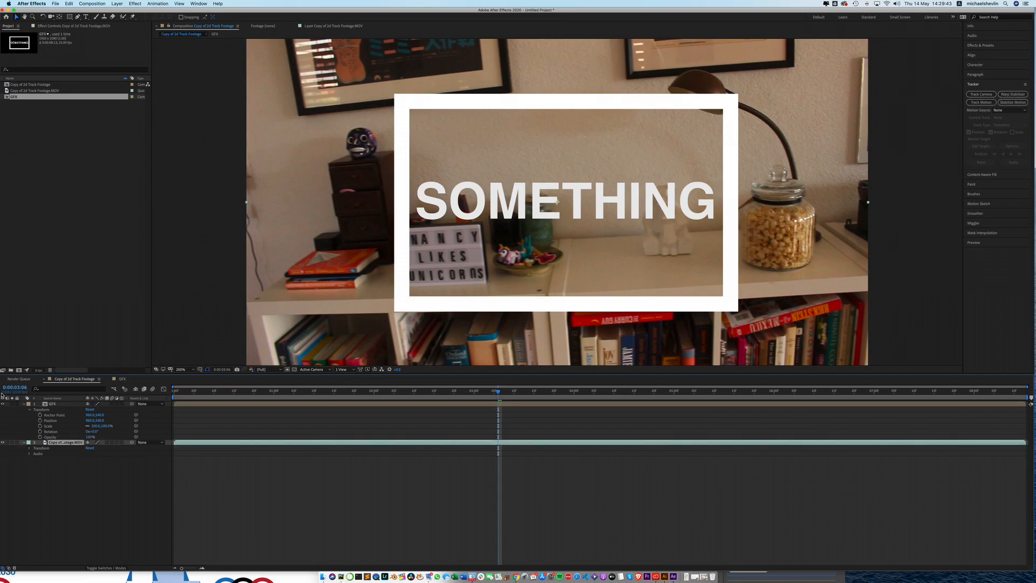
pyautogui.click(6, 406)
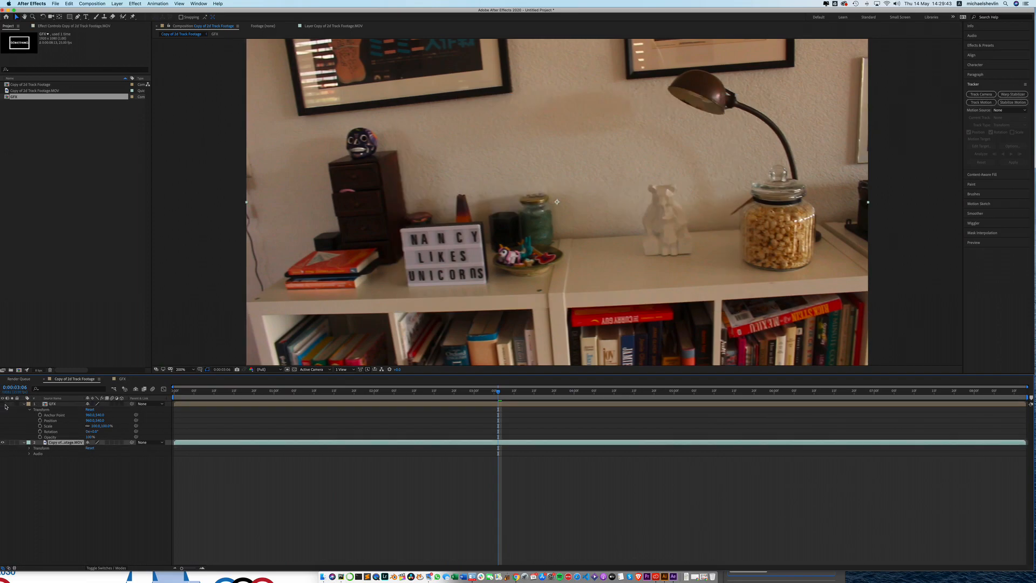
pyautogui.click(980, 94)
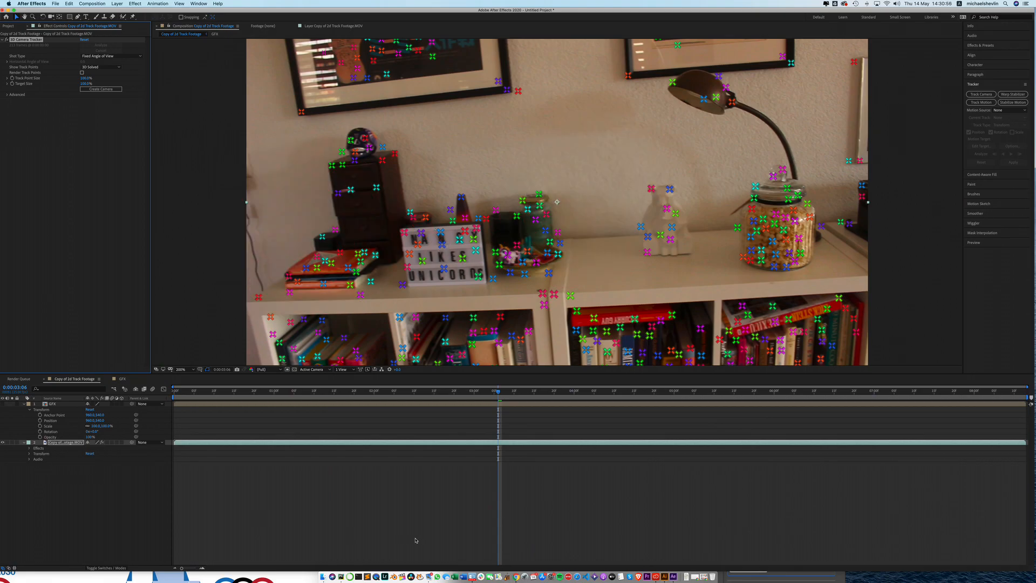
pyautogui.moveTo(654, 203)
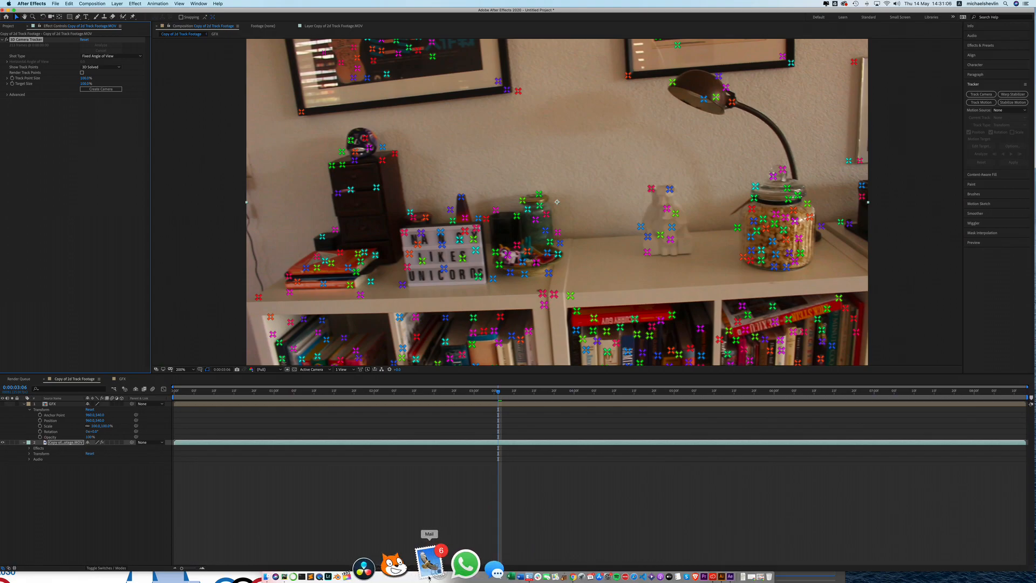
pyautogui.click(468, 567)
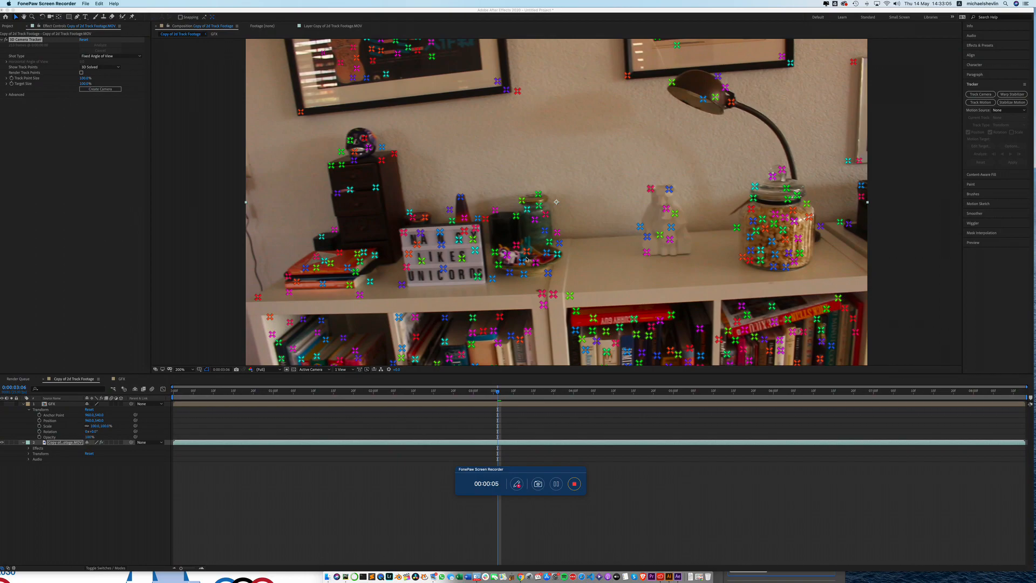
# Step: Zoom out and scrub between about 1 and 3 seconds to examine the solved track points and target planes
pyautogui.click(586, 305)
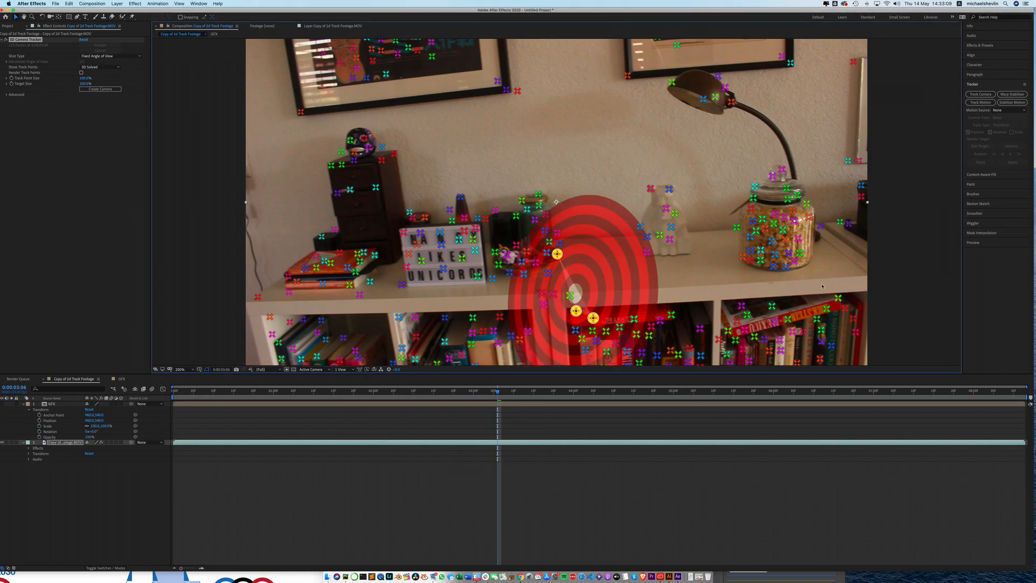
pyautogui.click(890, 288)
pyautogui.moveTo(490, 392); pyautogui.dragTo(405, 398)
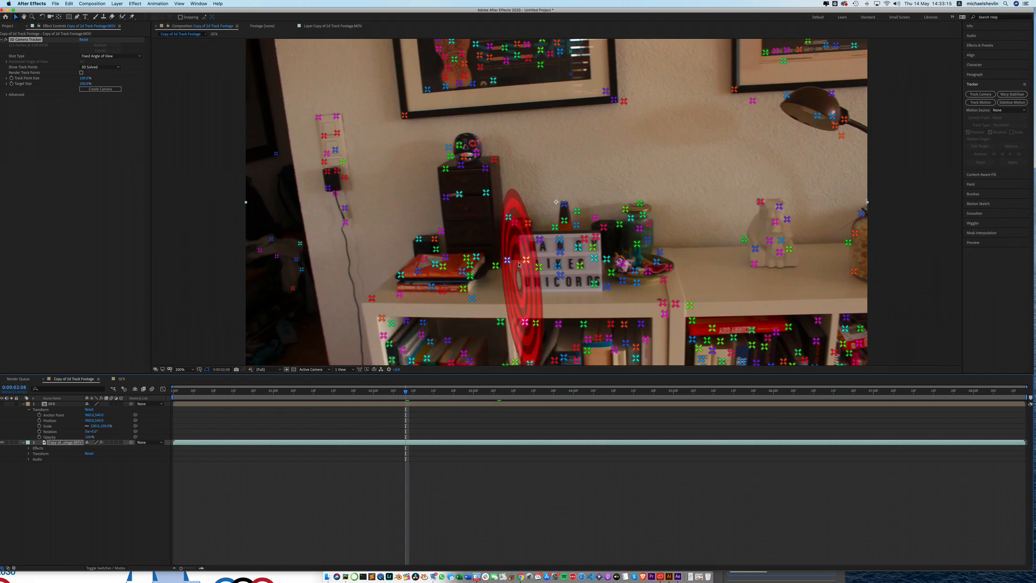
pyautogui.scroll(-1, 518, 269)
pyautogui.moveTo(399, 394); pyautogui.dragTo(278, 401)
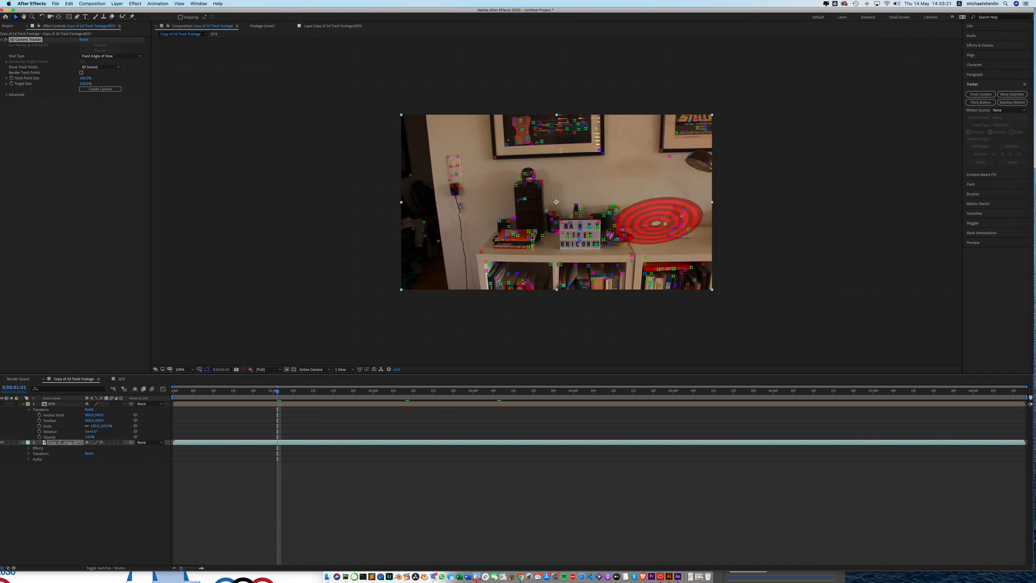
pyautogui.moveTo(285, 392); pyautogui.dragTo(503, 387)
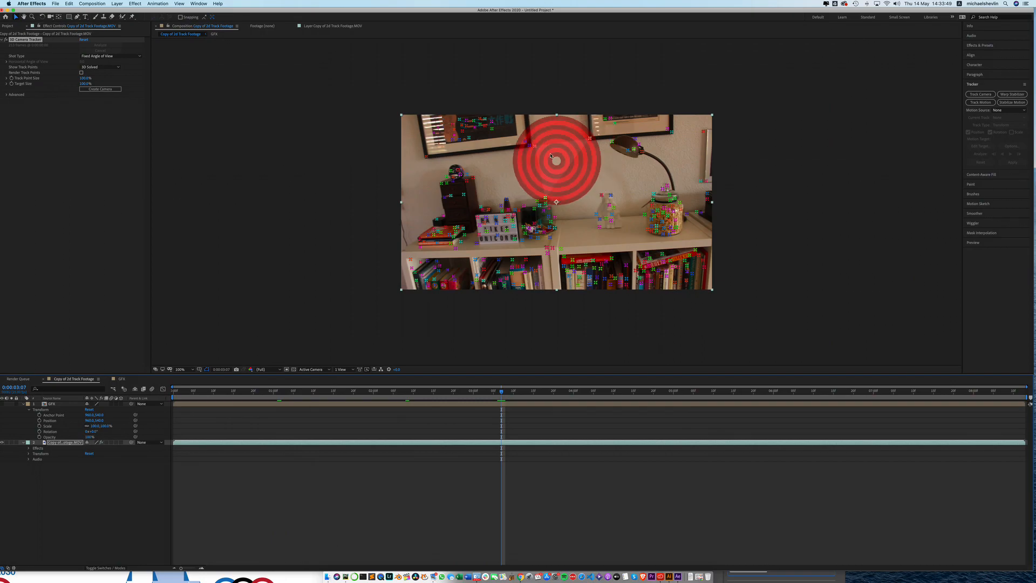
# Step: Try selecting a large group of track points with a marquee, and clear the selection
pyautogui.rightClick(547, 89)
pyautogui.press('Escape')
pyautogui.moveTo(563, 90)
pyautogui.mouseDown()
pyautogui.moveTo(452, 202)
pyautogui.moveTo(562, 336)
pyautogui.moveTo(736, 301)
pyautogui.moveTo(743, 163)
pyautogui.moveTo(638, 94)
pyautogui.moveTo(563, 93)
pyautogui.mouseUp()
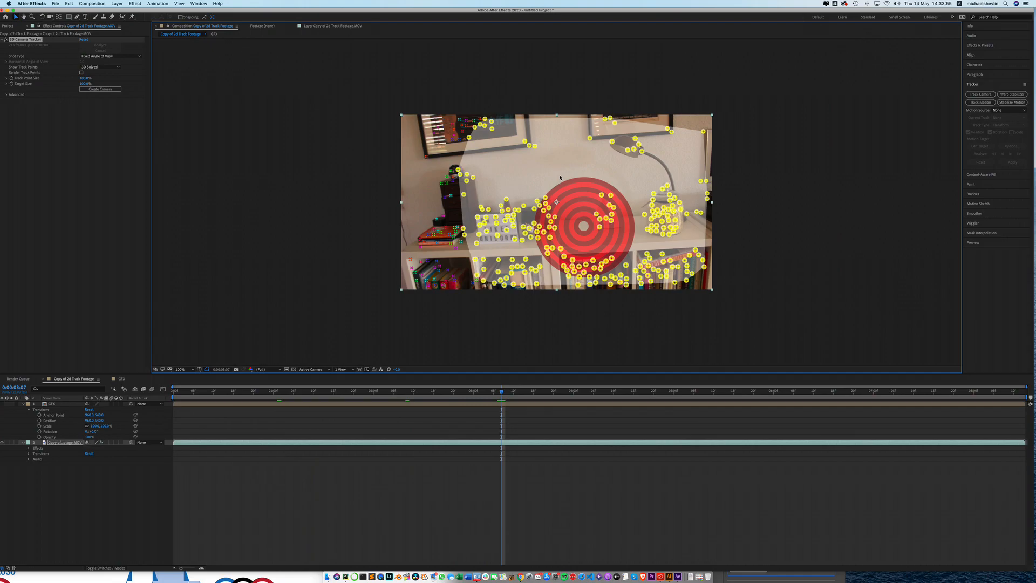
pyautogui.click(577, 176)
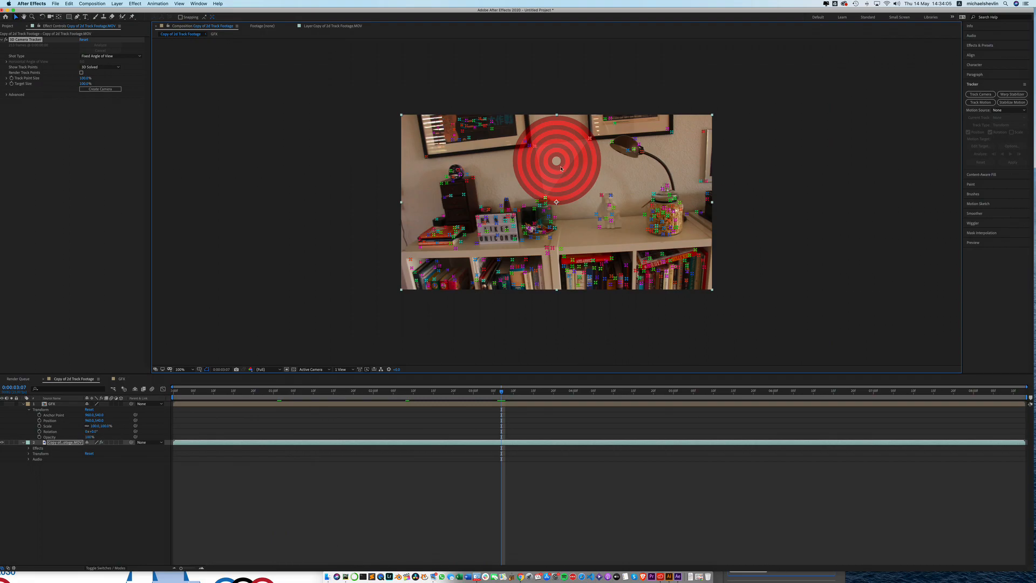
# Step: Try the target plane on the three wall points between the picture frames, move it slightly, and clear the selection
pyautogui.click(558, 168)
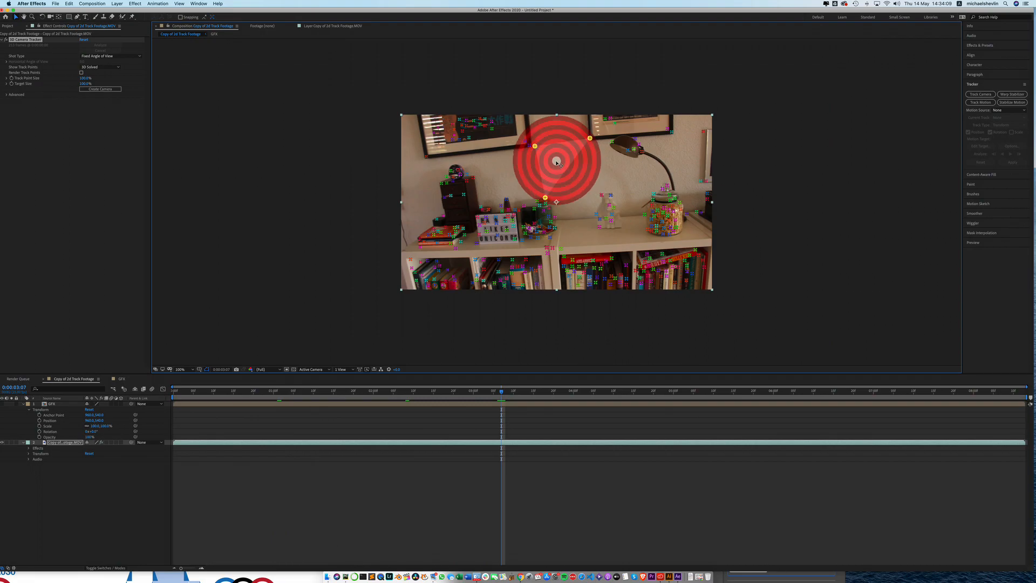
pyautogui.moveTo(556, 161)
pyautogui.mouseDown()
pyautogui.moveTo(418, 176)
pyautogui.moveTo(709, 132)
pyautogui.moveTo(549, 161)
pyautogui.moveTo(560, 164)
pyautogui.mouseUp()
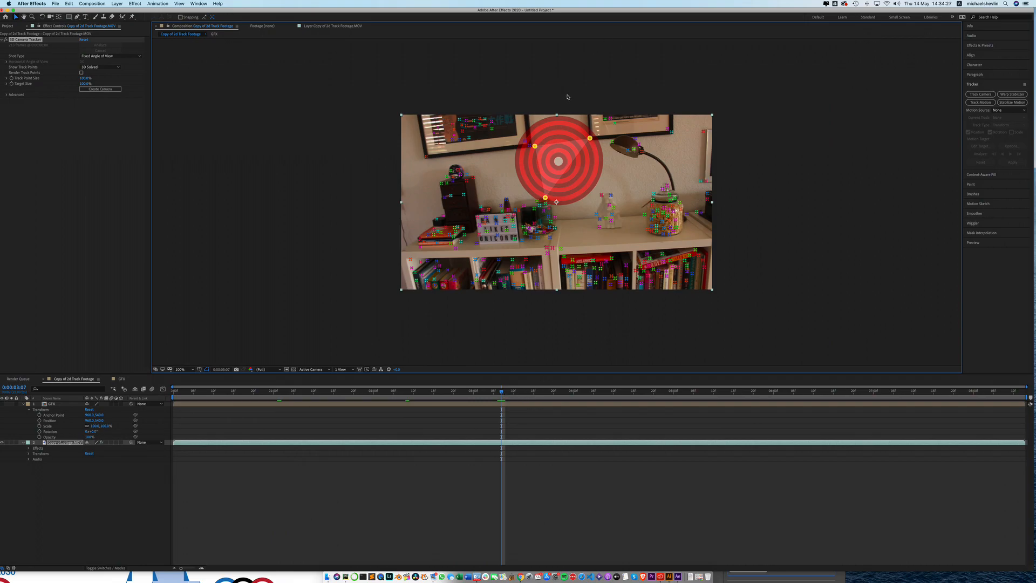
pyautogui.click(415, 100)
pyautogui.moveTo(423, 96)
pyautogui.mouseDown()
pyautogui.moveTo(365, 169)
pyautogui.moveTo(464, 329)
pyautogui.moveTo(627, 356)
pyautogui.moveTo(766, 321)
pyautogui.moveTo(803, 191)
pyautogui.moveTo(791, 107)
pyautogui.moveTo(688, 63)
pyautogui.moveTo(592, 57)
pyautogui.moveTo(394, 90)
pyautogui.mouseUp()
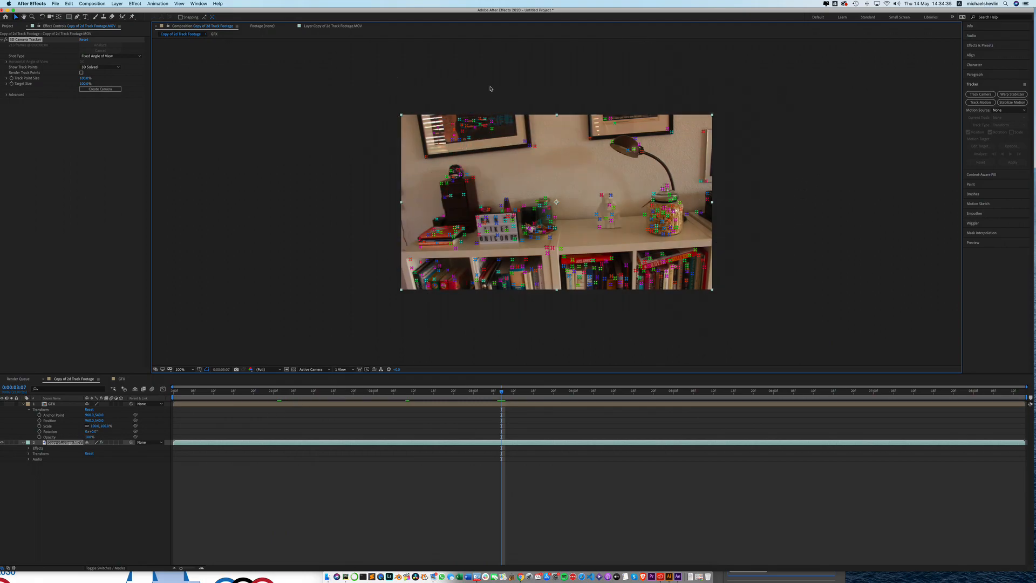
# Step: Select all the track points in the frame and create 292 nulls and a camera from them
pyautogui.moveTo(464, 95)
pyautogui.mouseDown()
pyautogui.moveTo(425, 312)
pyautogui.moveTo(584, 336)
pyautogui.moveTo(749, 316)
pyautogui.moveTo(771, 260)
pyautogui.moveTo(758, 192)
pyautogui.moveTo(675, 99)
pyautogui.moveTo(614, 95)
pyautogui.mouseUp()
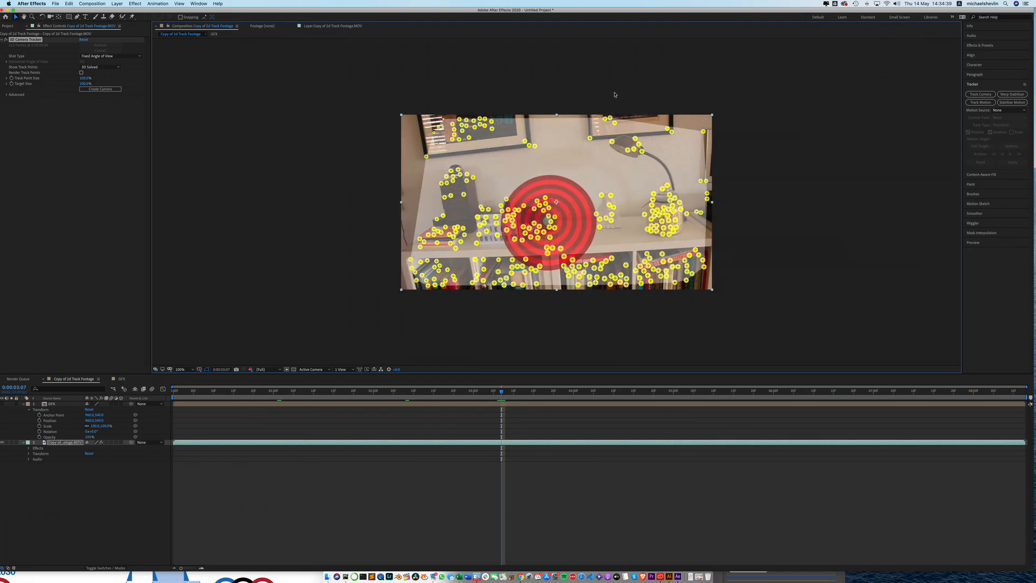
pyautogui.rightClick(591, 140)
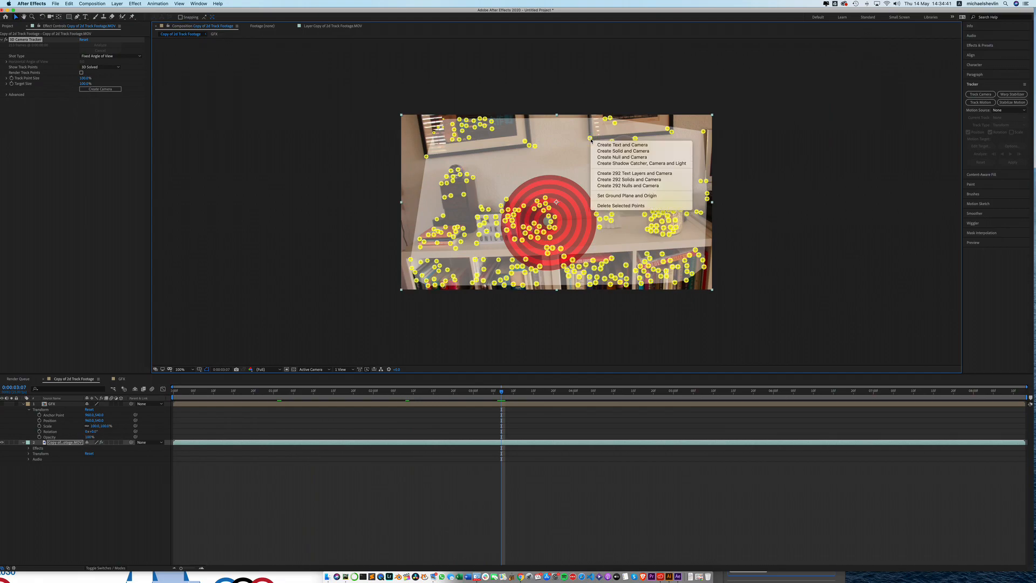
pyautogui.click(640, 186)
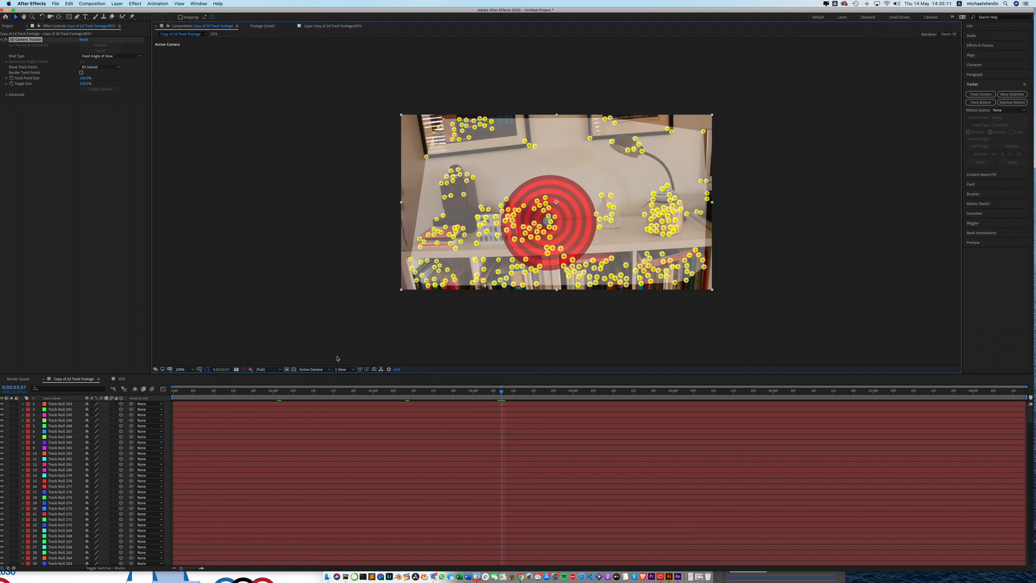
# Step: Switch the composition's 3D view to Custom View 1 to see the track nulls and camera
pyautogui.click(315, 370)
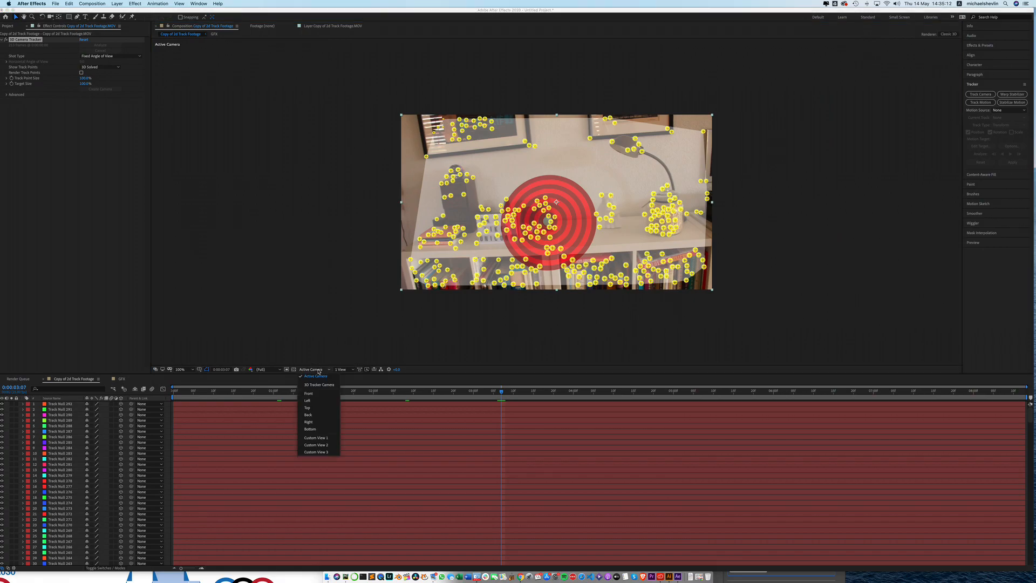
pyautogui.click(316, 437)
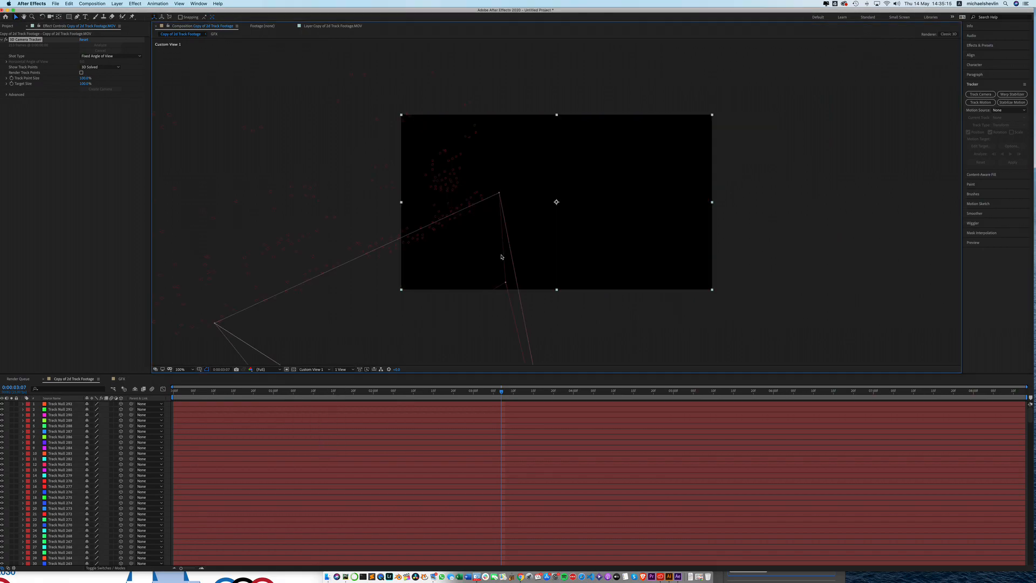
pyautogui.moveTo(492, 259); pyautogui.dragTo(458, 250)
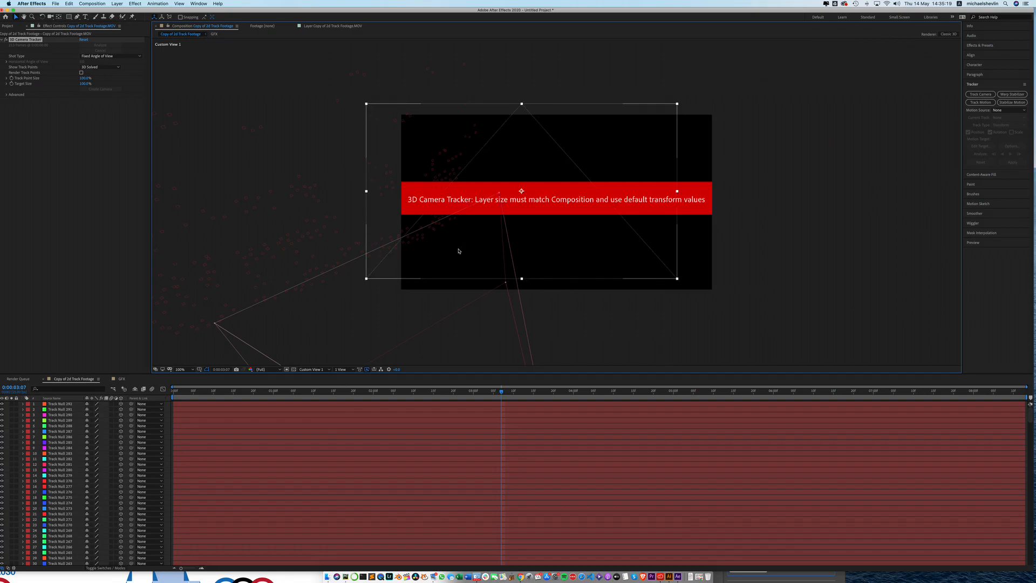
pyautogui.click(632, 333)
pyautogui.press('super+z')
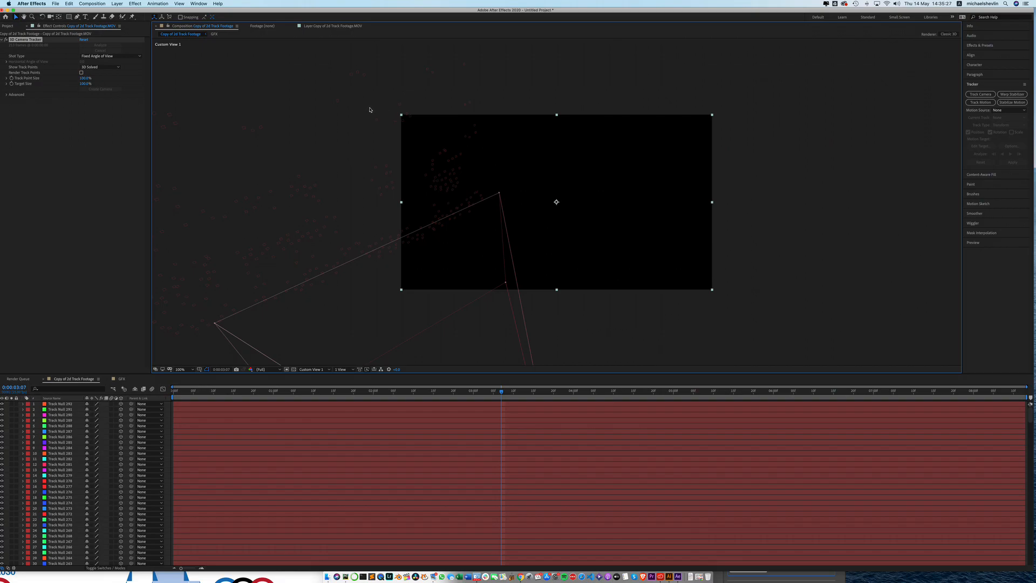
pyautogui.press('super+z')
pyautogui.click(50, 17)
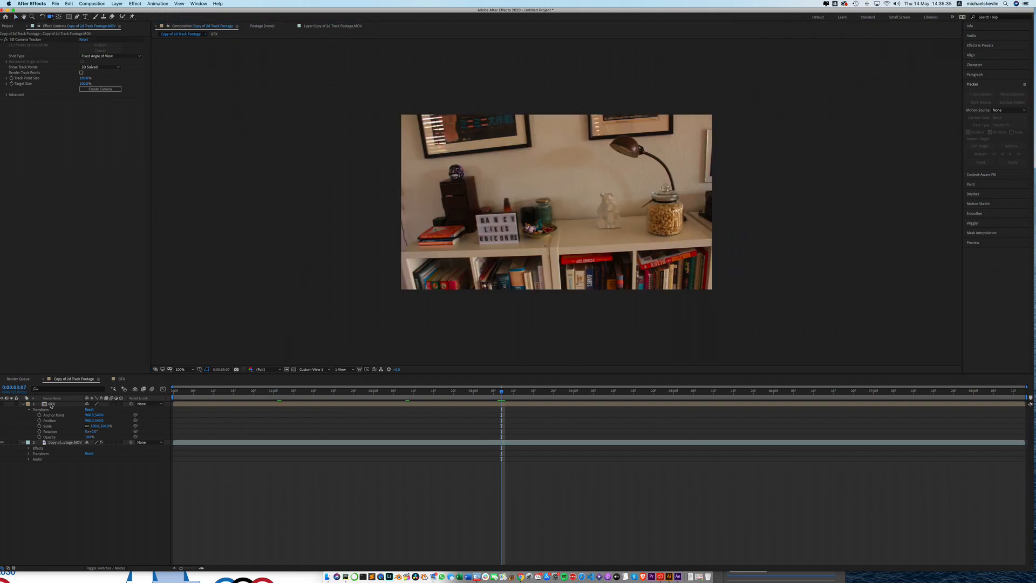
pyautogui.click(50, 404)
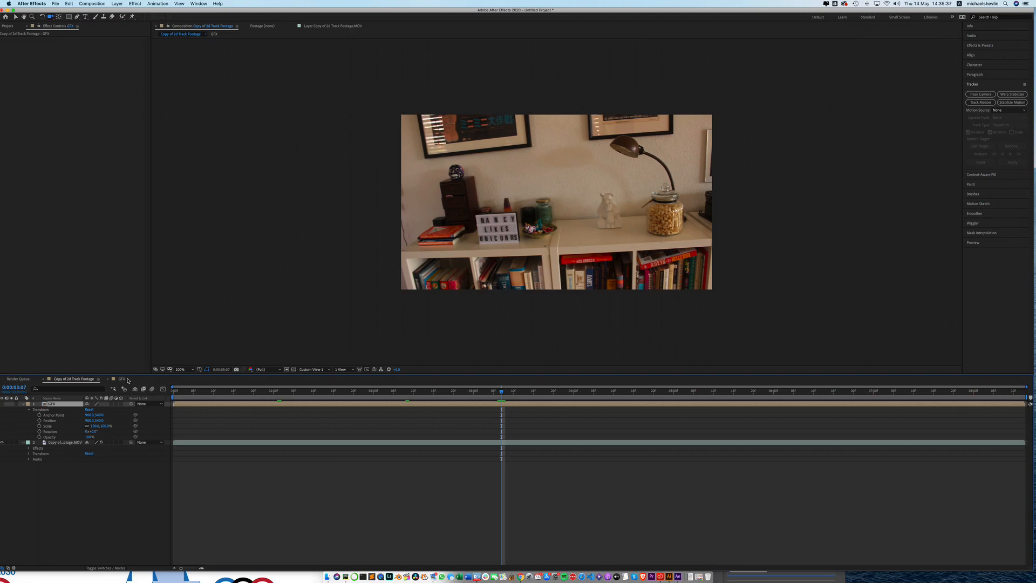
pyautogui.click(127, 380)
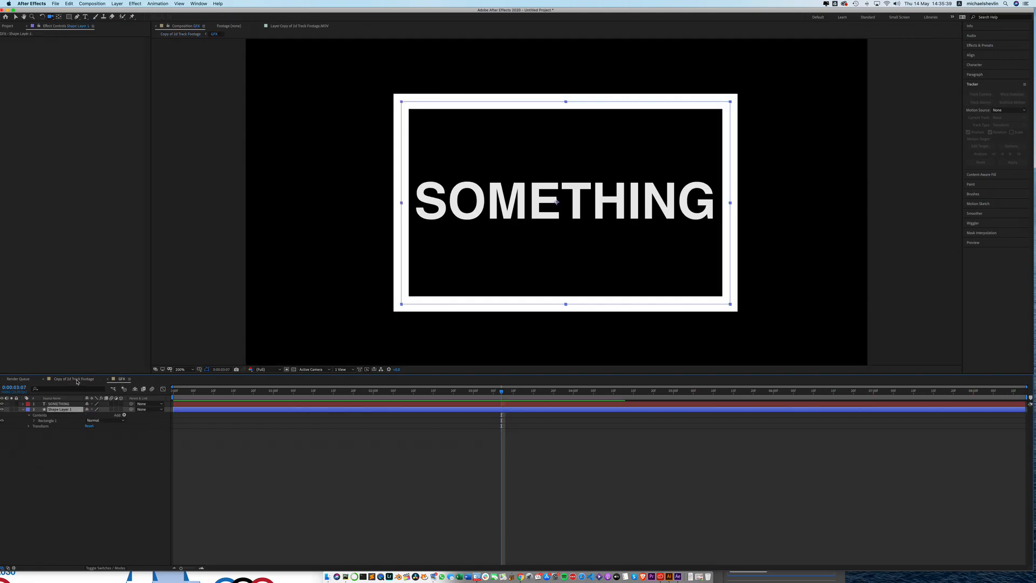
pyautogui.click(77, 380)
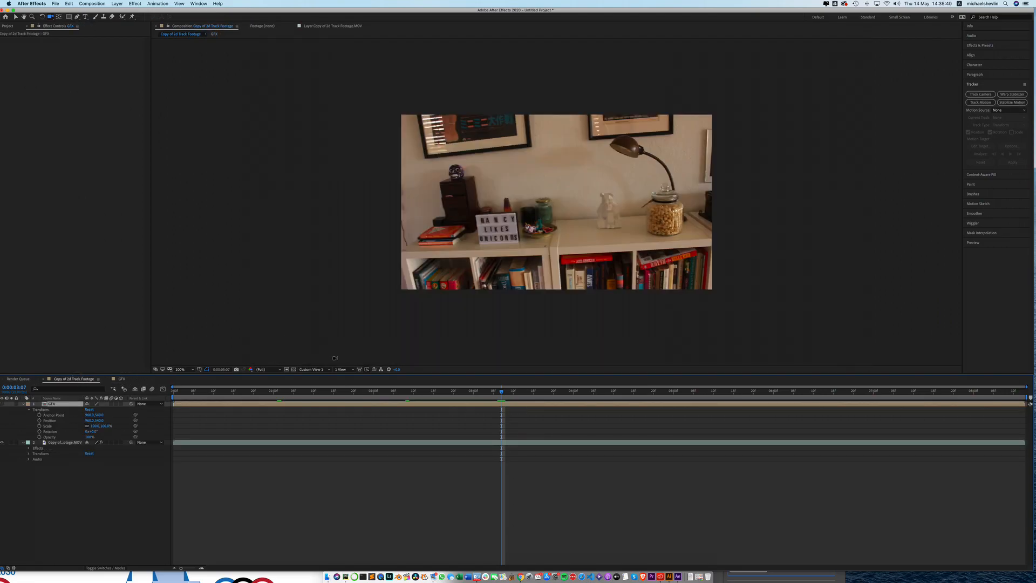
pyautogui.click(316, 370)
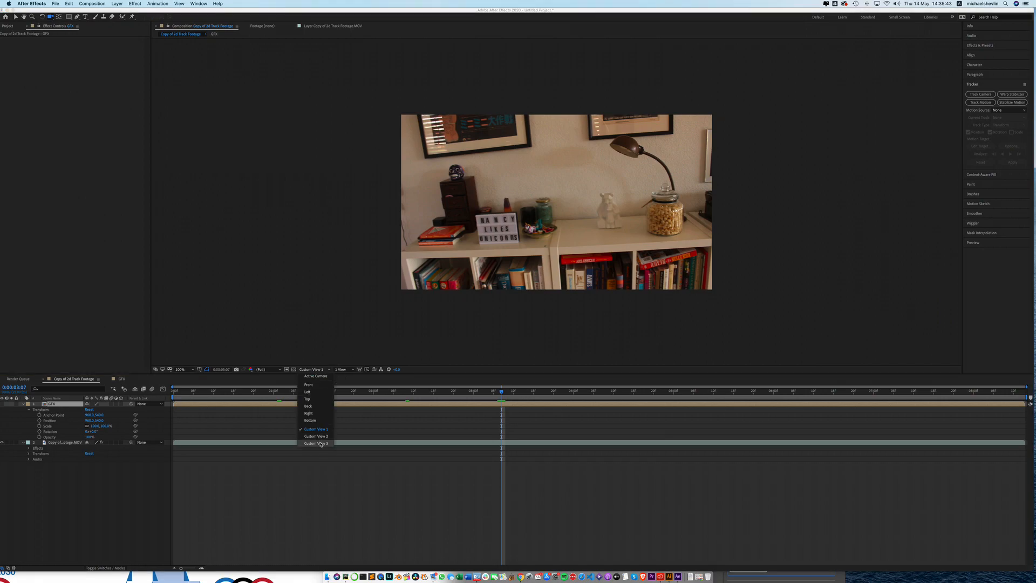
pyautogui.click(185, 457)
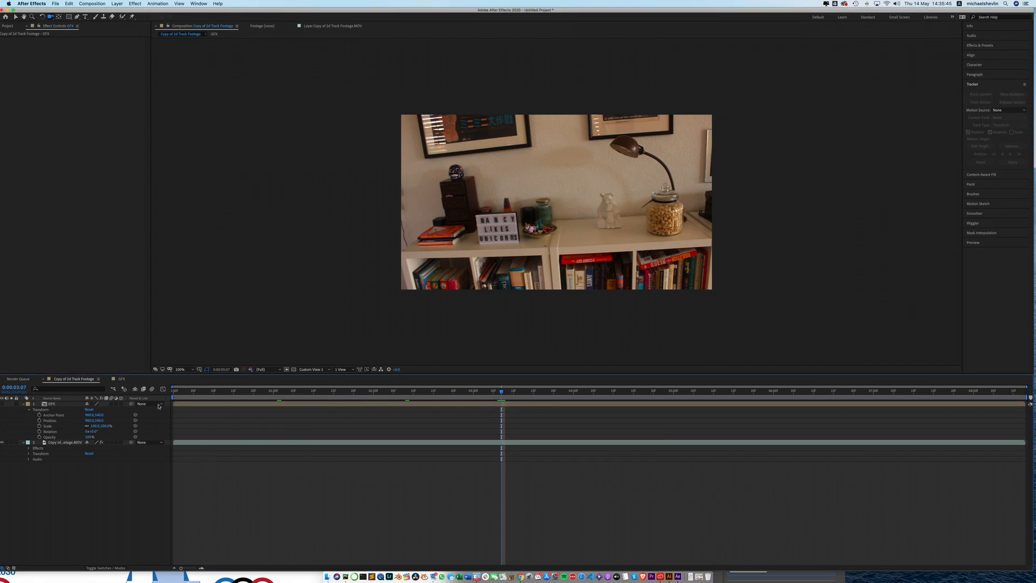
# Step: Select the footage's 3D Camera Tracker effect and redo the undone creation of the track nulls and camera
pyautogui.click(63, 442)
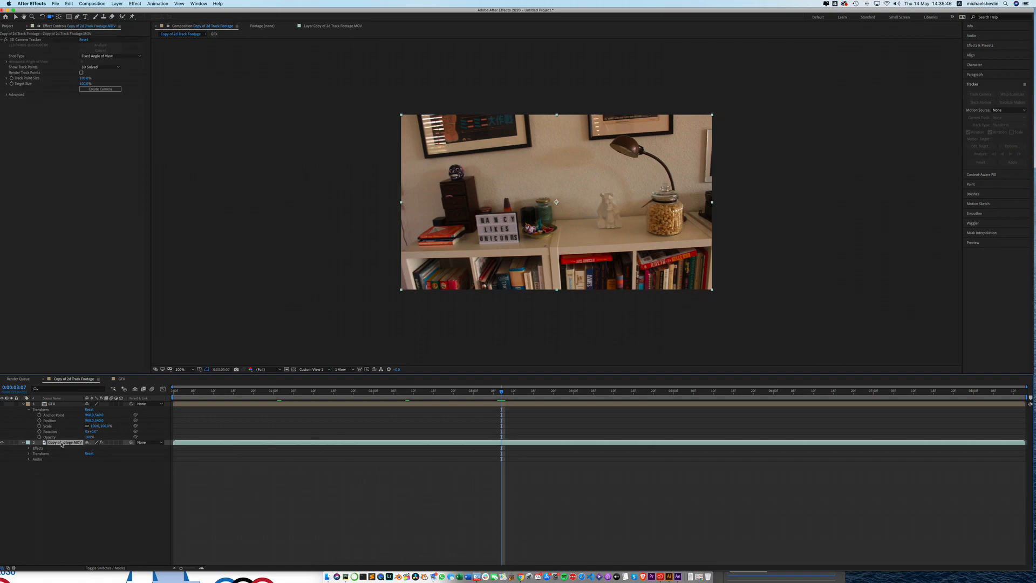
pyautogui.click(26, 40)
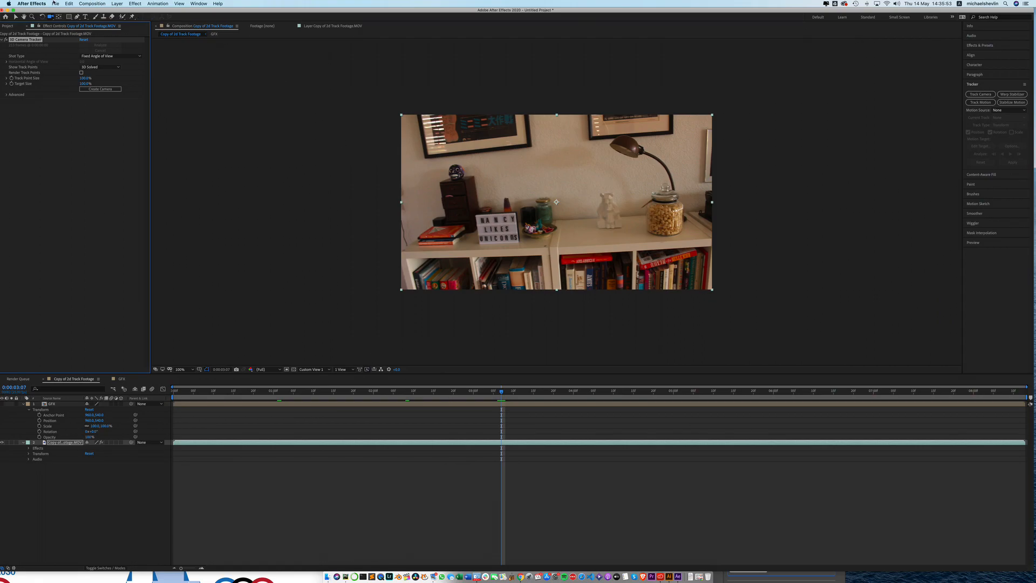
pyautogui.click(54, 4)
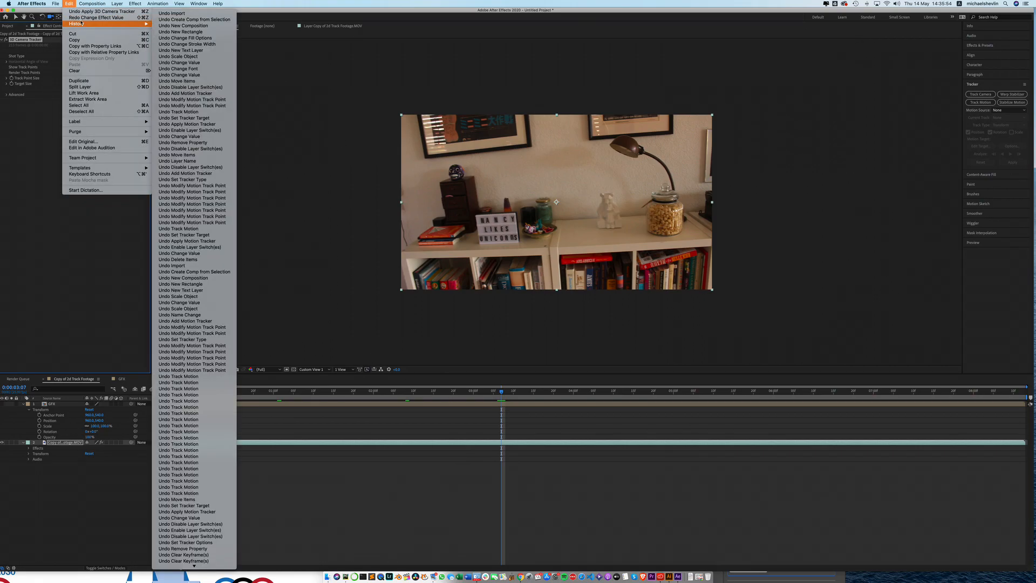
pyautogui.click(77, 10)
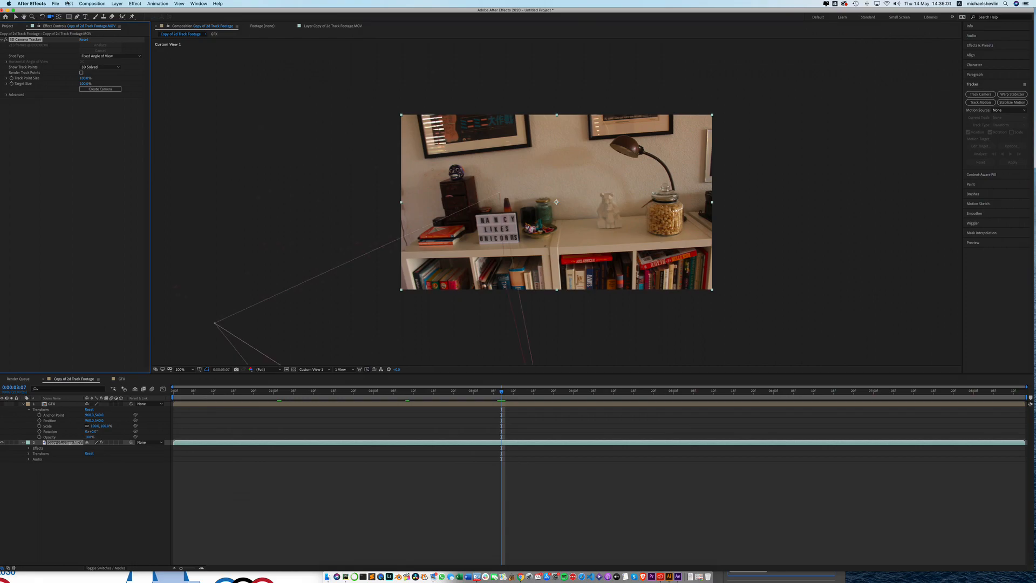
pyautogui.click(68, 4)
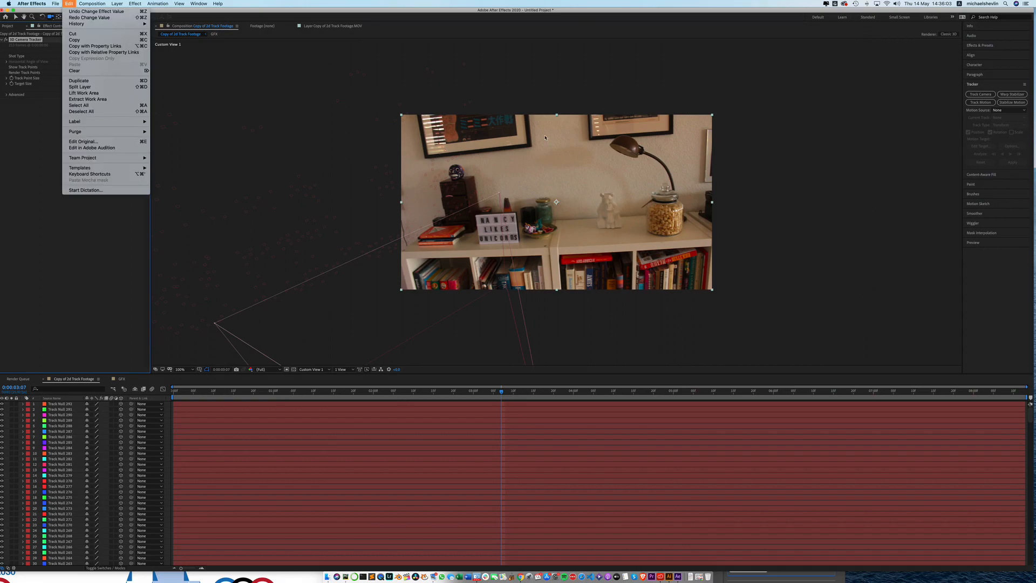
pyautogui.click(869, 263)
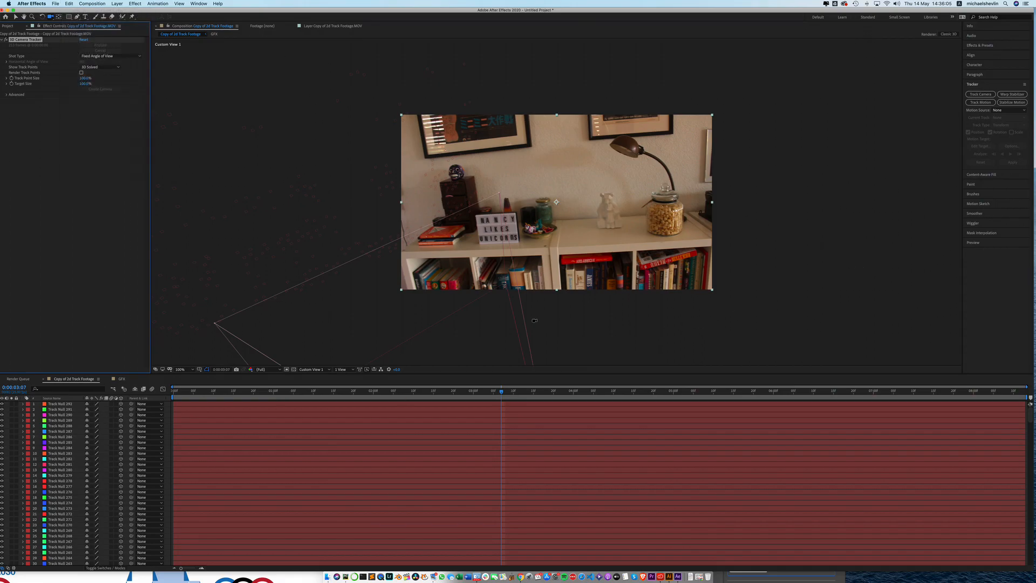
# Step: Examine the track nulls and the tracker camera from several angles in Custom View 1
pyautogui.click(538, 326)
pyautogui.moveTo(538, 327); pyautogui.dragTo(499, 303)
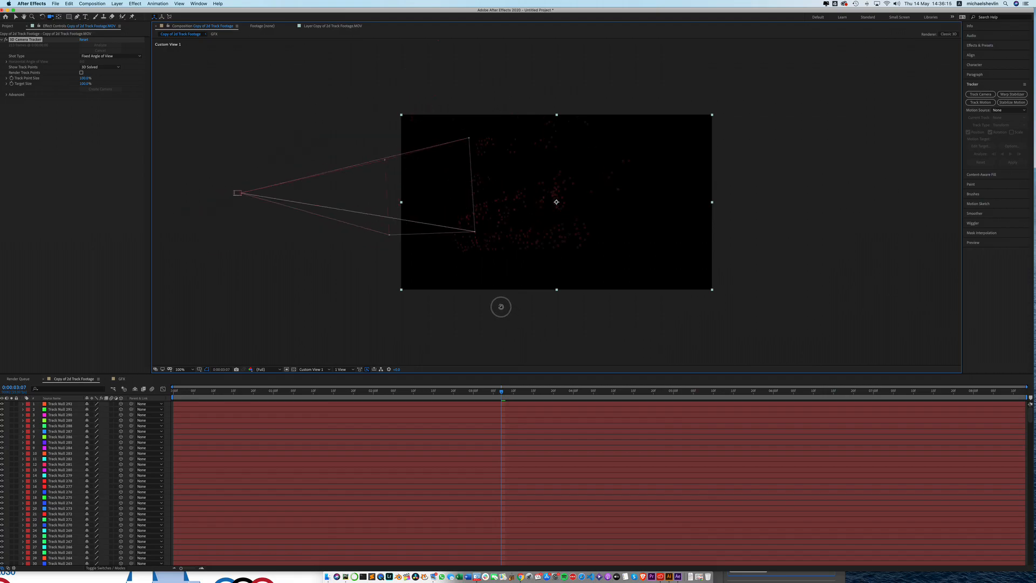
pyautogui.click(51, 19)
pyautogui.click(74, 37)
pyautogui.moveTo(543, 173); pyautogui.dragTo(453, 183)
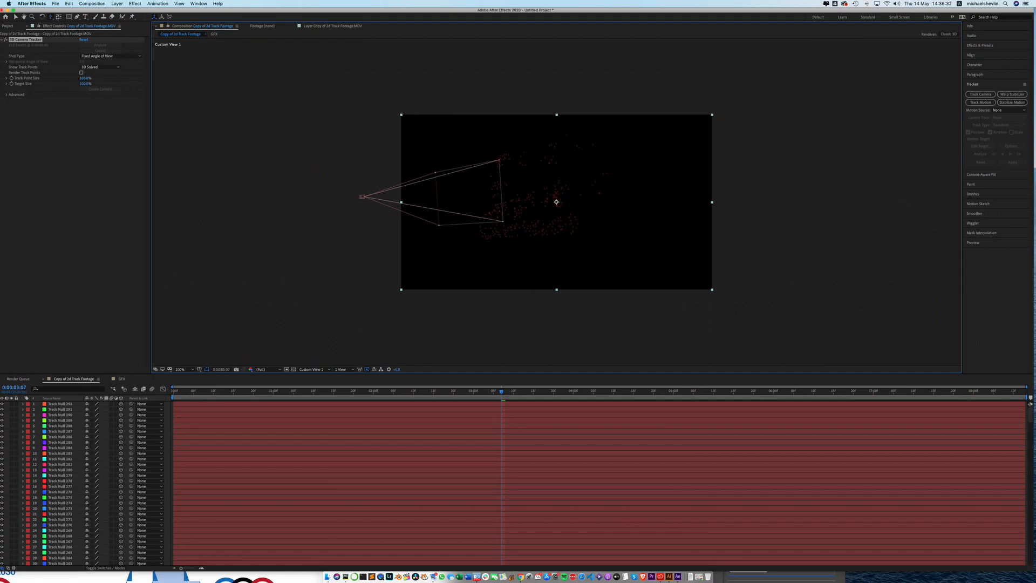
pyautogui.click(50, 18)
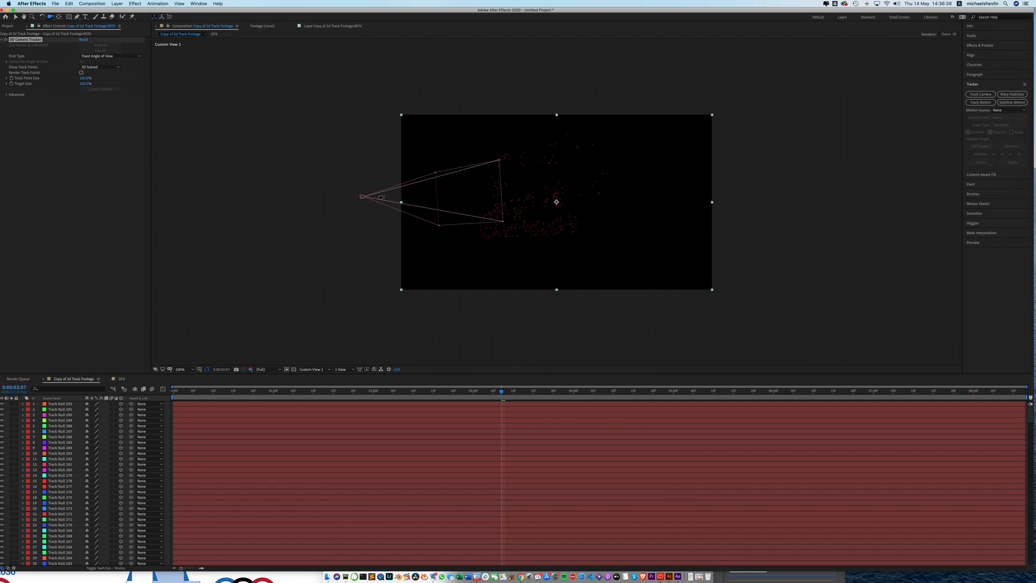
pyautogui.moveTo(550, 192); pyautogui.dragTo(624, 194)
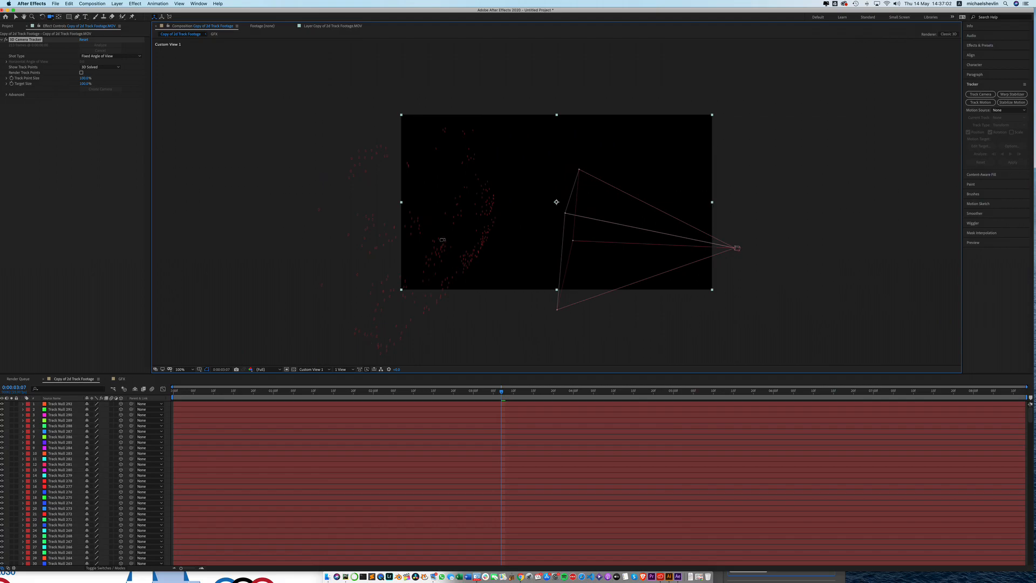
# Step: Delete all the track null layers from Track Null 292 to Track Null 1, keeping the 3D Tracker Camera
pyautogui.click(65, 405)
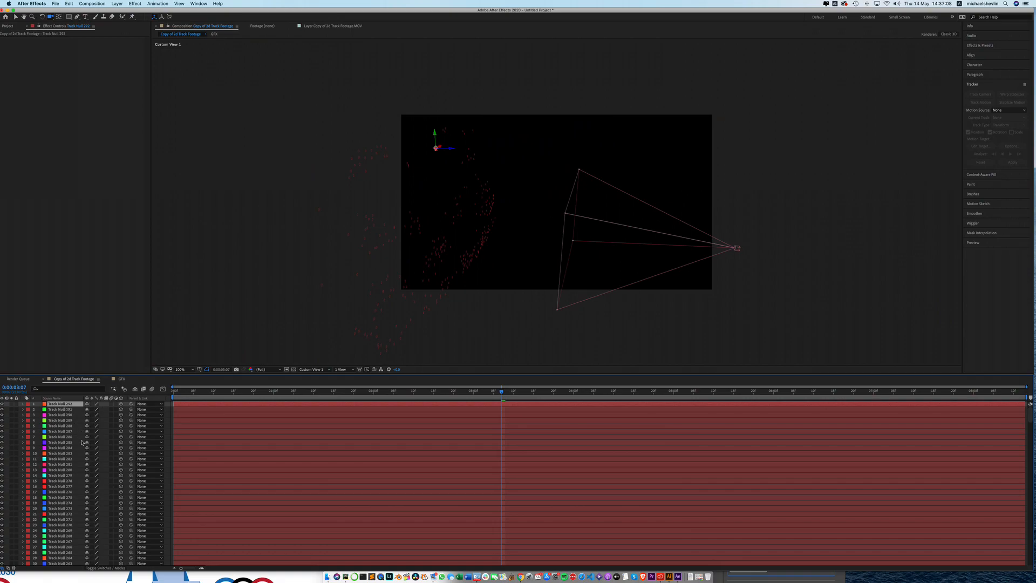
pyautogui.scroll(-5, 1028, 455)
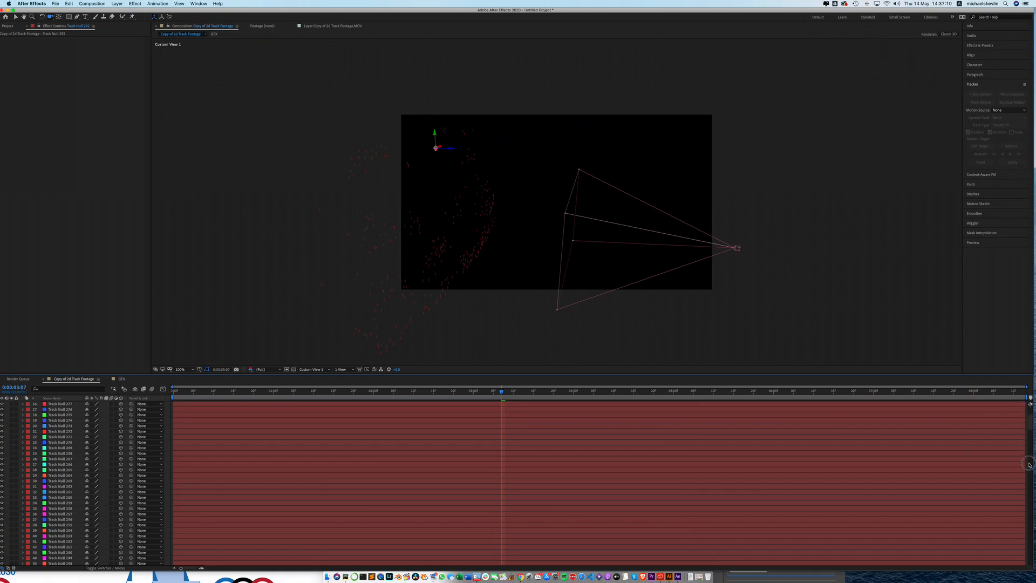
pyautogui.click(1030, 551)
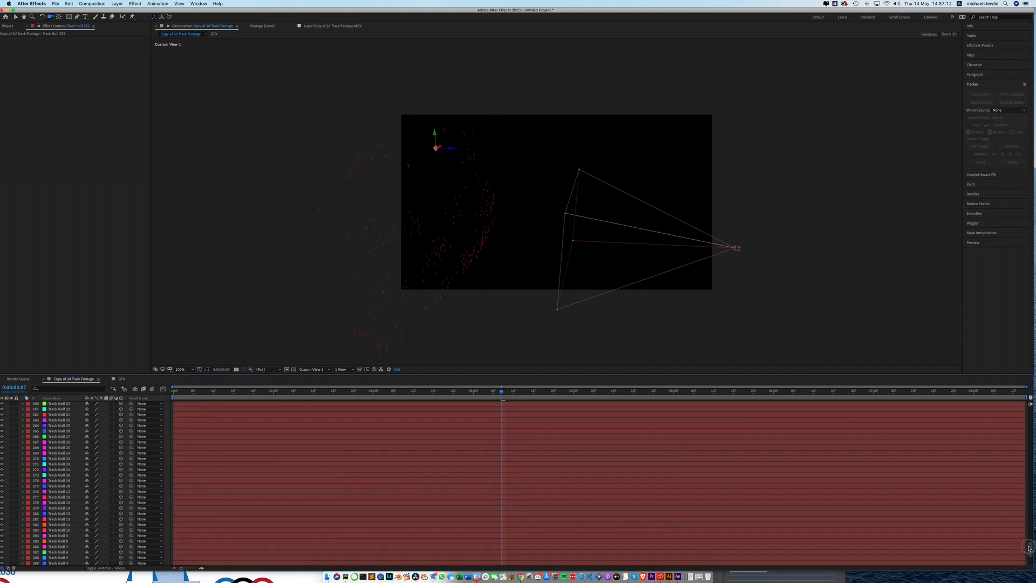
pyautogui.moveTo(1028, 548); pyautogui.dragTo(1029, 557)
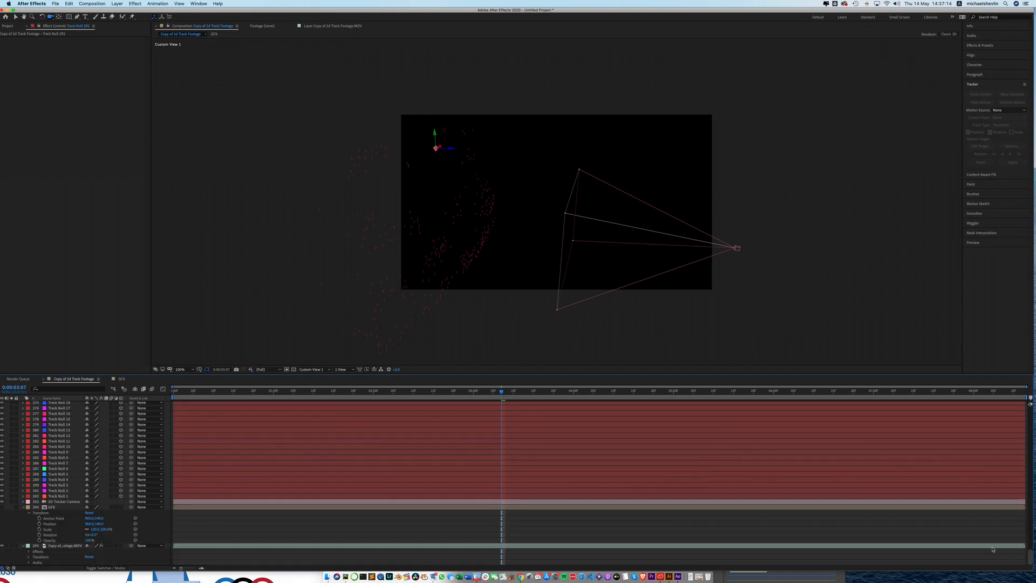
pyautogui.keyDown('shift'); pyautogui.click(53, 496); pyautogui.keyUp('shift')
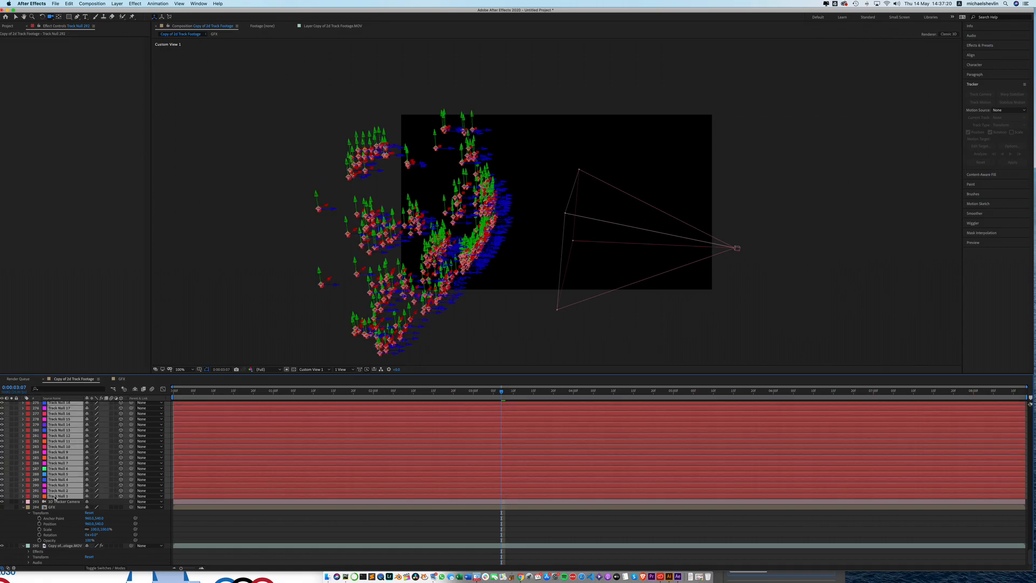
pyautogui.press('Delete')
# Step: Switch the composition's 3D view to Active Camera and display the footage's 3D Camera Tracker points
pyautogui.moveTo(642, 308); pyautogui.dragTo(504, 344)
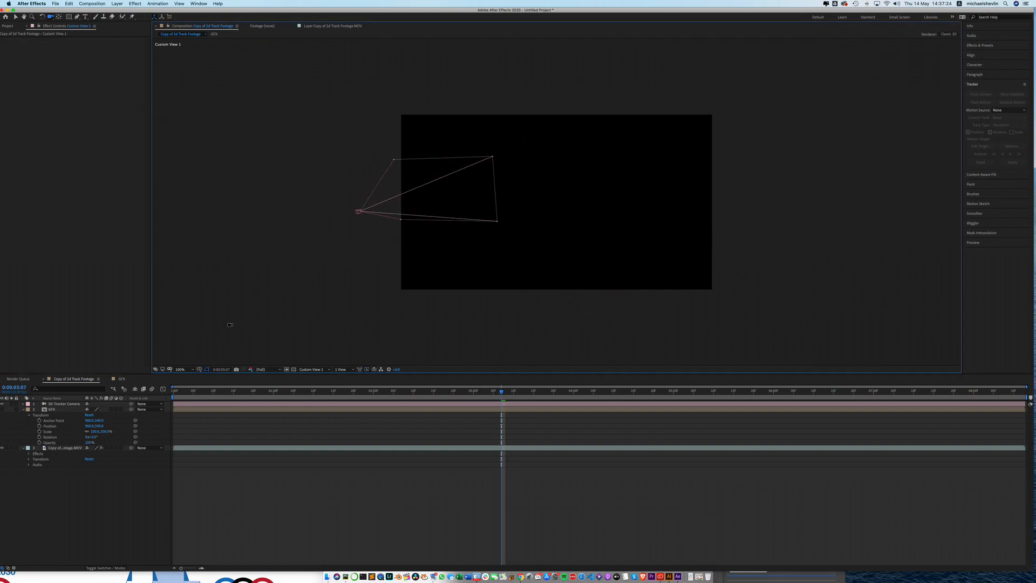
pyautogui.click(321, 370)
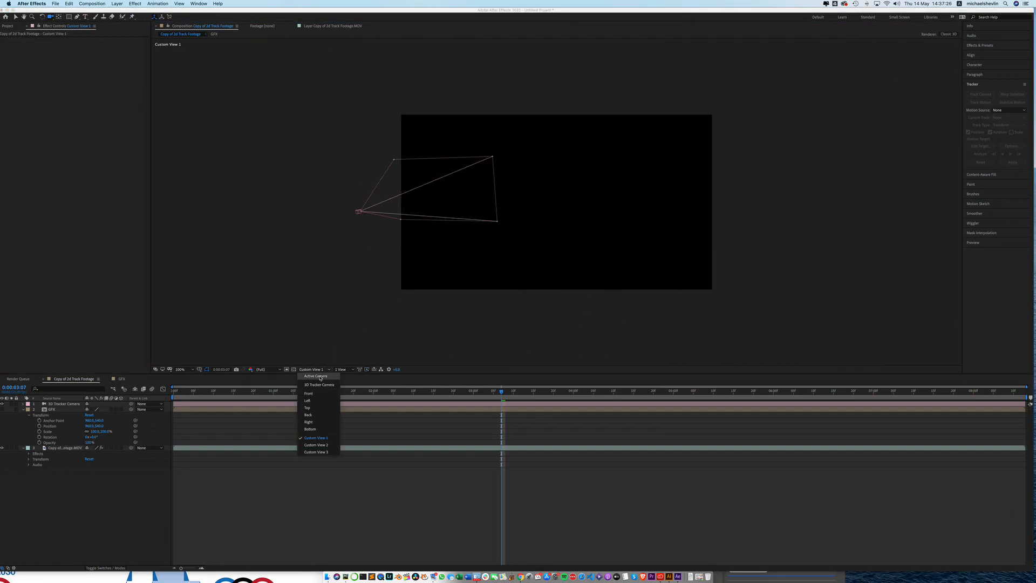
pyautogui.click(317, 376)
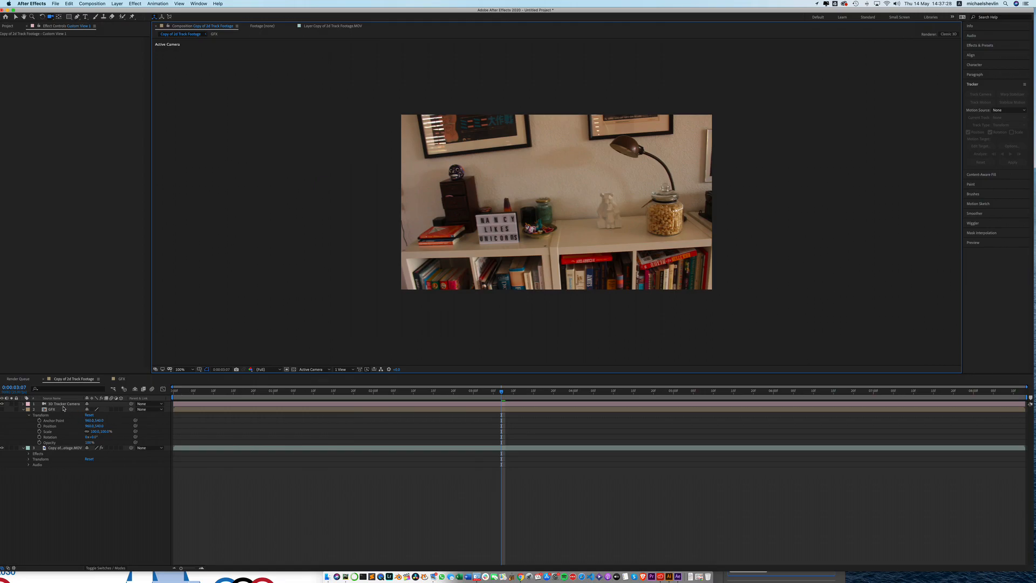
pyautogui.click(61, 449)
pyautogui.click(32, 40)
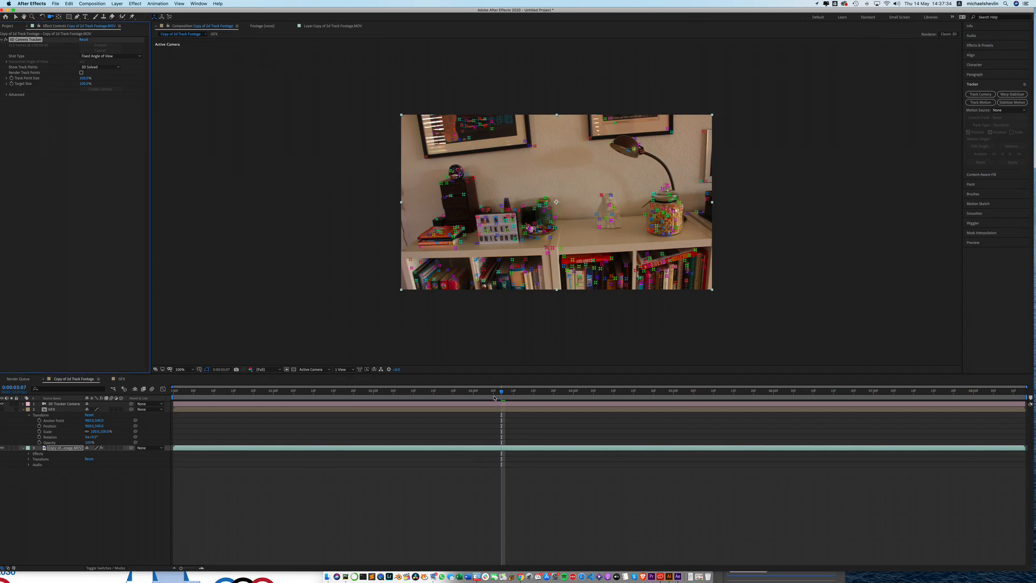
# Step: At 0:00:02:24, select three wall track points between and below the picture frames and create a solid on their plane
pyautogui.moveTo(479, 396); pyautogui.dragTo(468, 396)
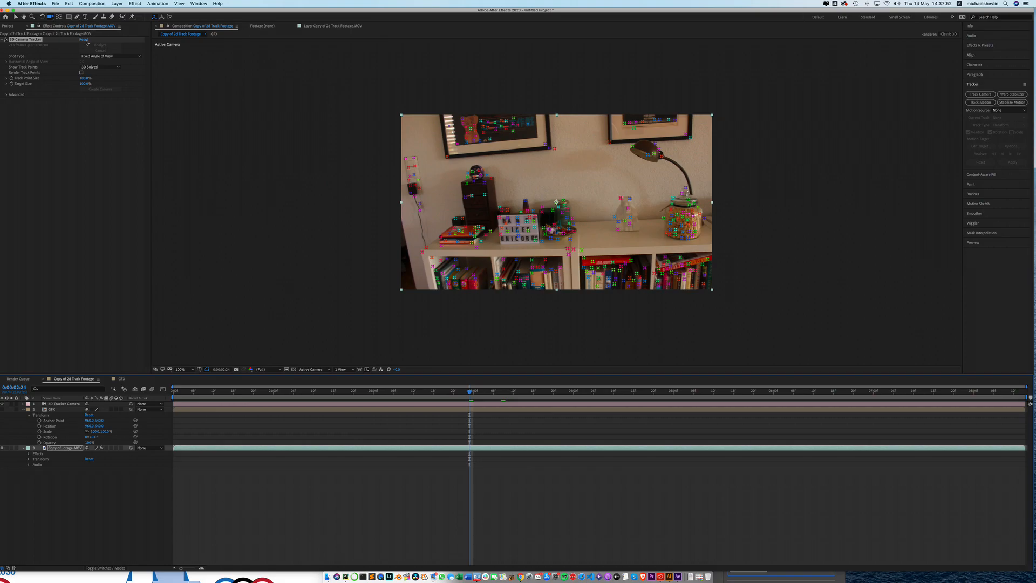
pyautogui.click(16, 16)
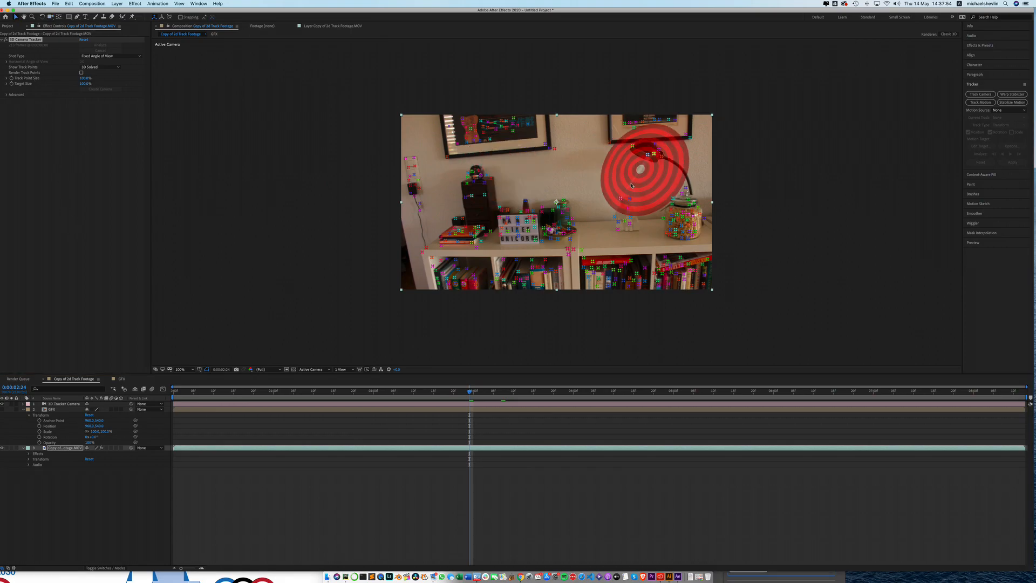
pyautogui.click(574, 171)
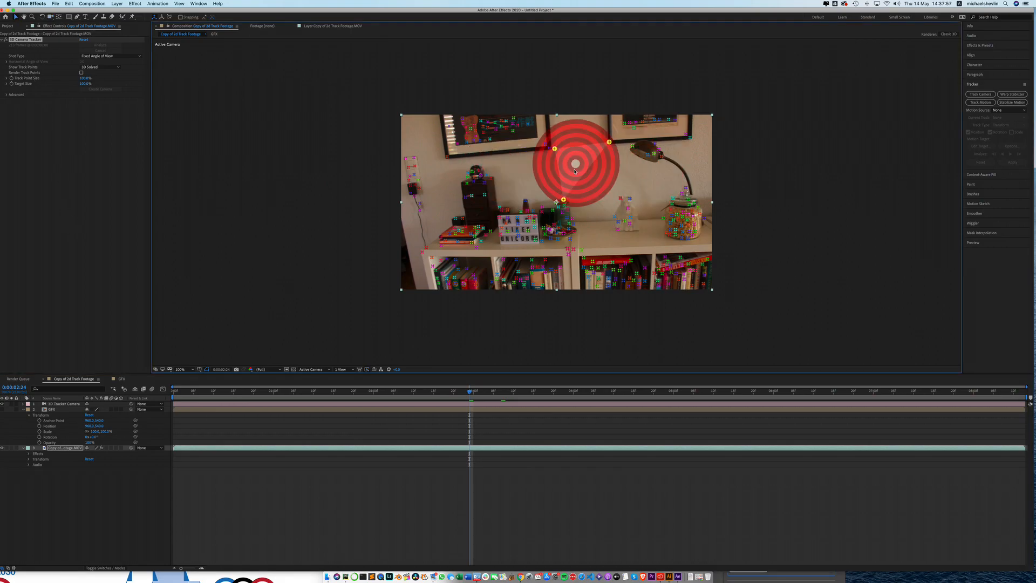
pyautogui.click(549, 148)
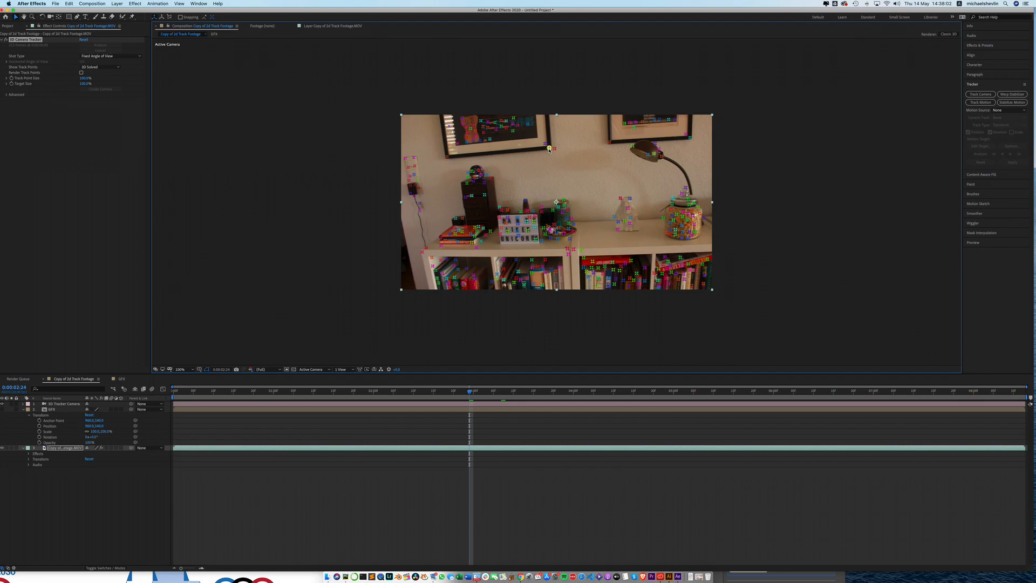
pyautogui.keyDown('shift'); pyautogui.click(609, 143); pyautogui.keyUp('shift')
pyautogui.keyDown('shift'); pyautogui.click(564, 201); pyautogui.keyUp('shift')
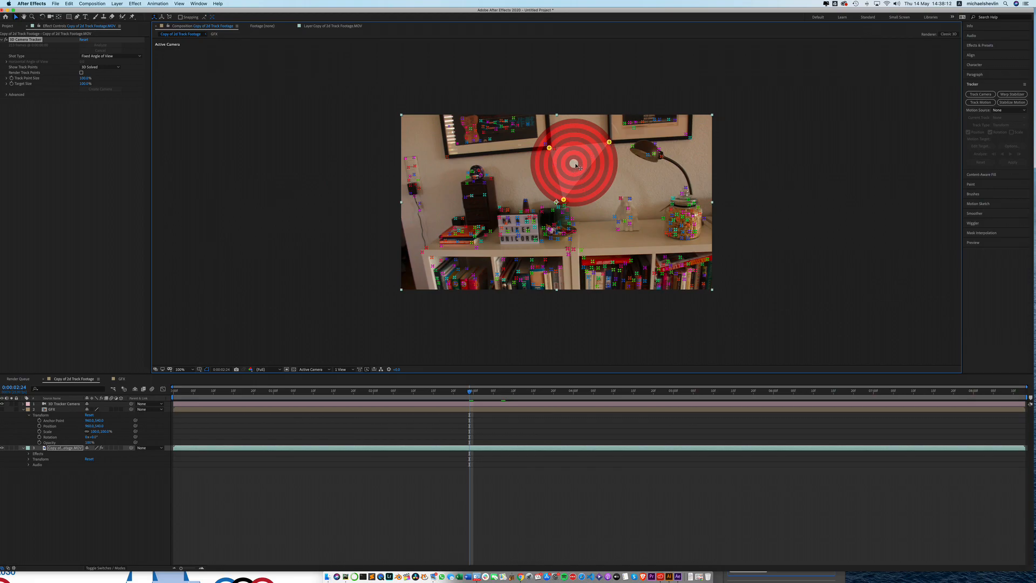
pyautogui.rightClick(576, 165)
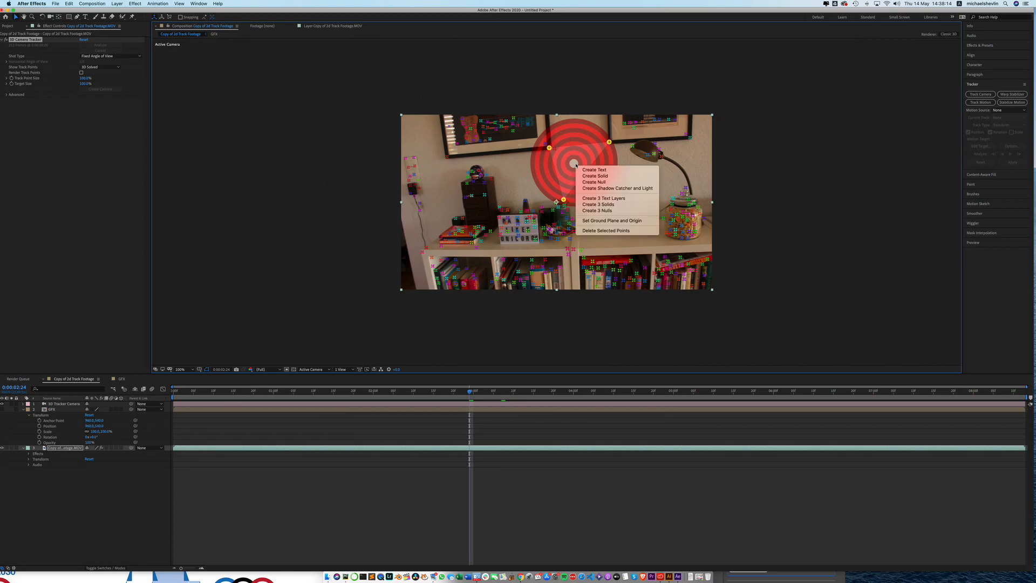
pyautogui.click(591, 177)
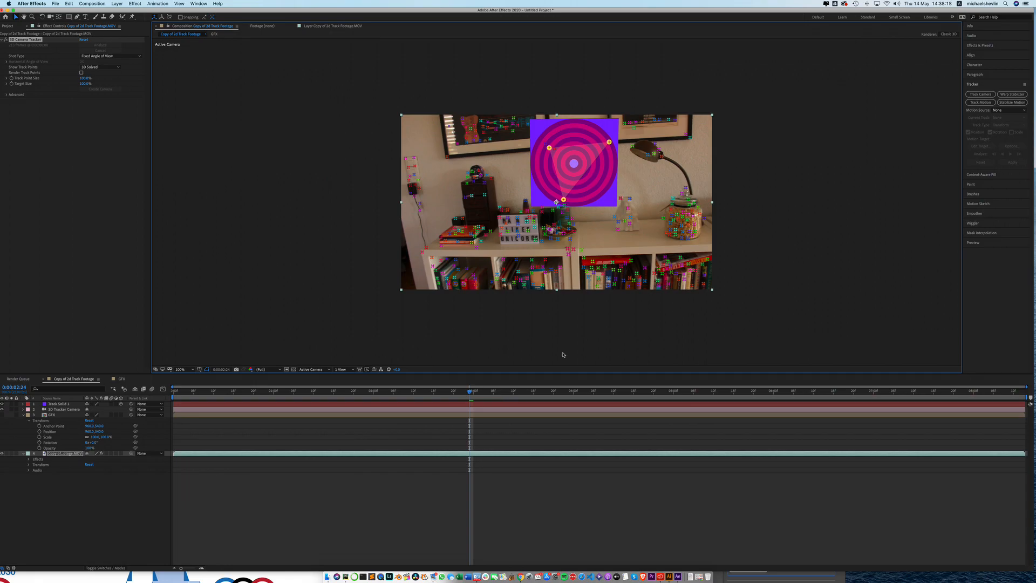
# Step: Rotate the track solid slightly about its centre with the Rotation tool to adjust its orientation on the wall
pyautogui.click(58, 404)
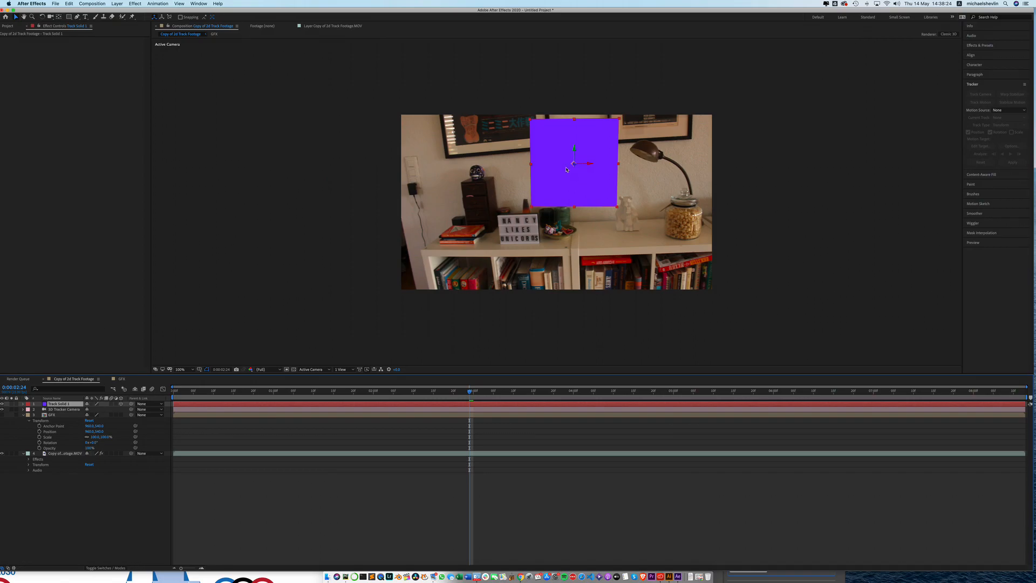
pyautogui.click(43, 17)
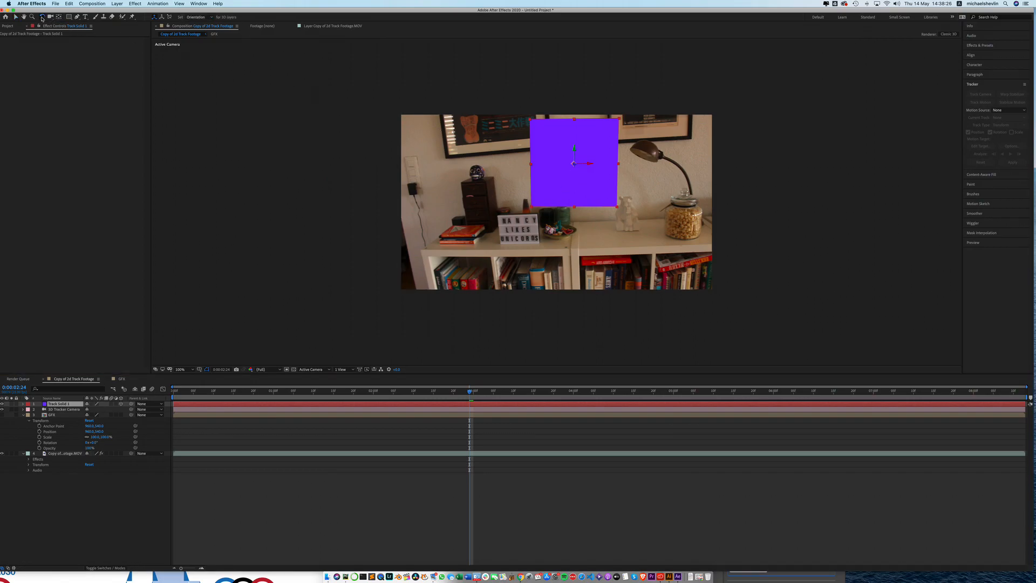
pyautogui.click(574, 163)
pyautogui.moveTo(574, 163)
pyautogui.mouseDown()
pyautogui.moveTo(585, 162)
pyautogui.moveTo(574, 163)
pyautogui.mouseUp()
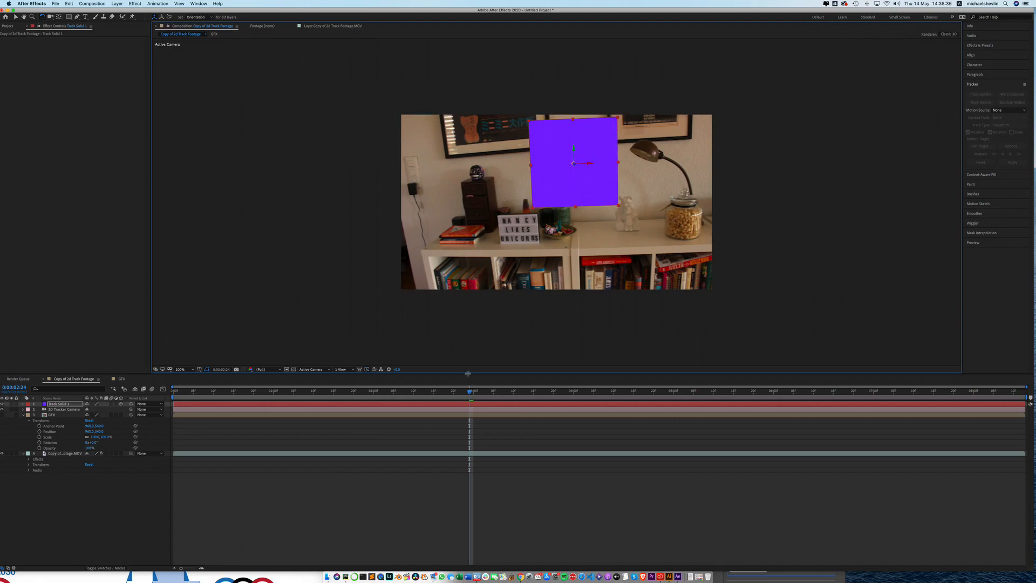
# Step: Play the composition from 0:00:00:00 and scrub through it to check how the track solid follows the wall
pyautogui.click(471, 397)
pyautogui.moveTo(471, 397); pyautogui.dragTo(147, 398)
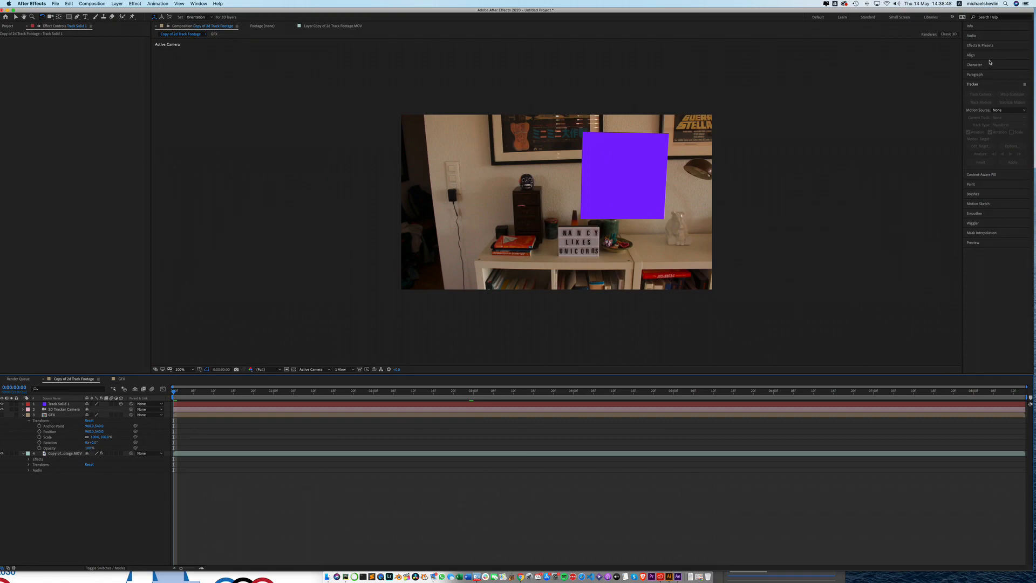
pyautogui.click(980, 242)
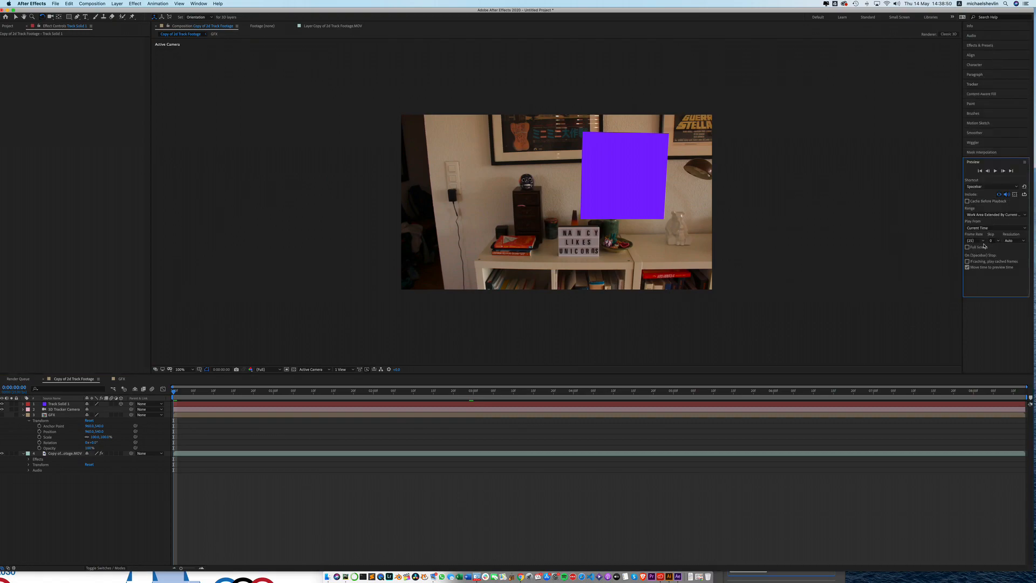
pyautogui.click(996, 171)
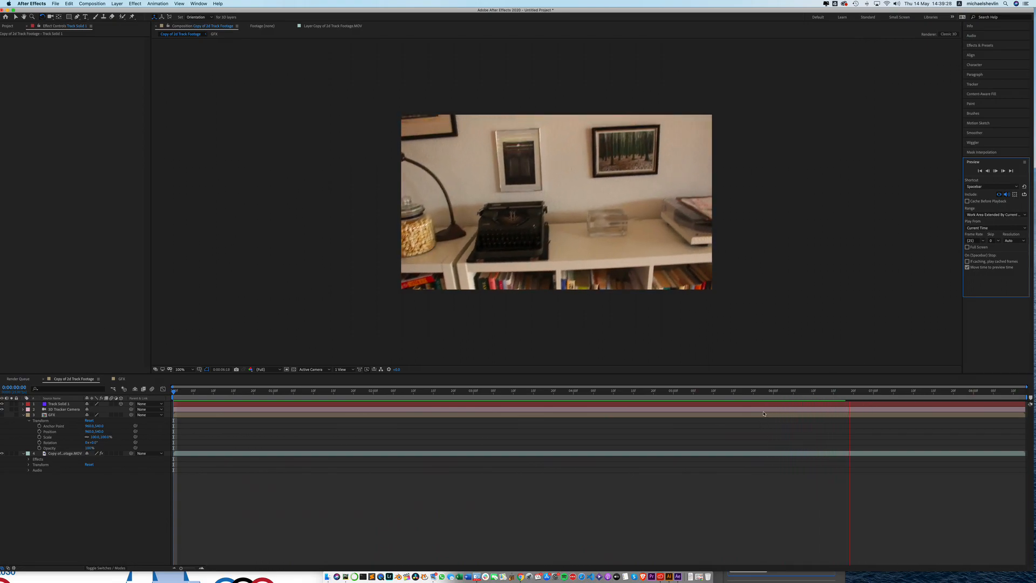
pyautogui.press('space')
pyautogui.moveTo(803, 393); pyautogui.dragTo(424, 400)
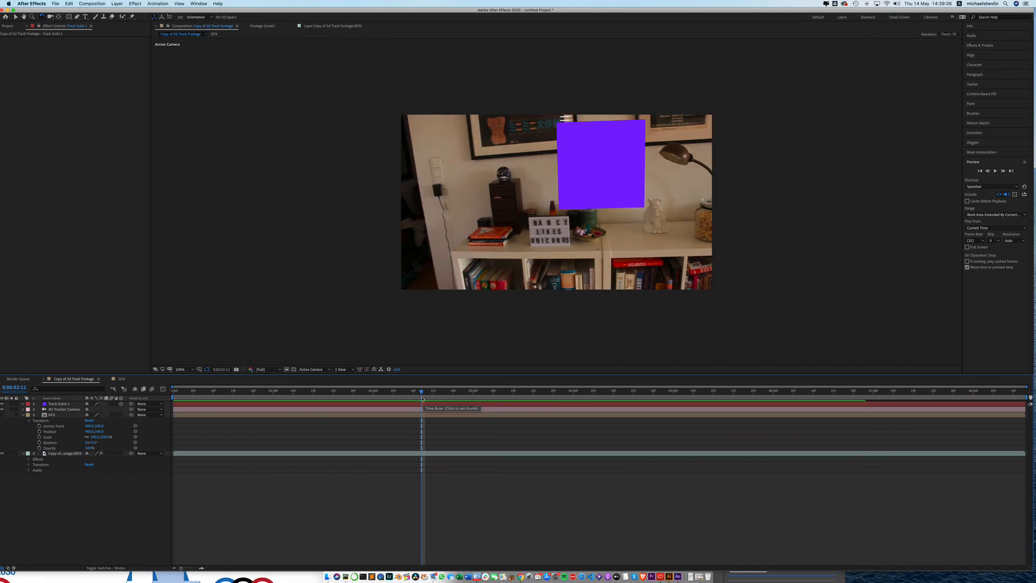
pyautogui.moveTo(400, 393); pyautogui.dragTo(319, 398)
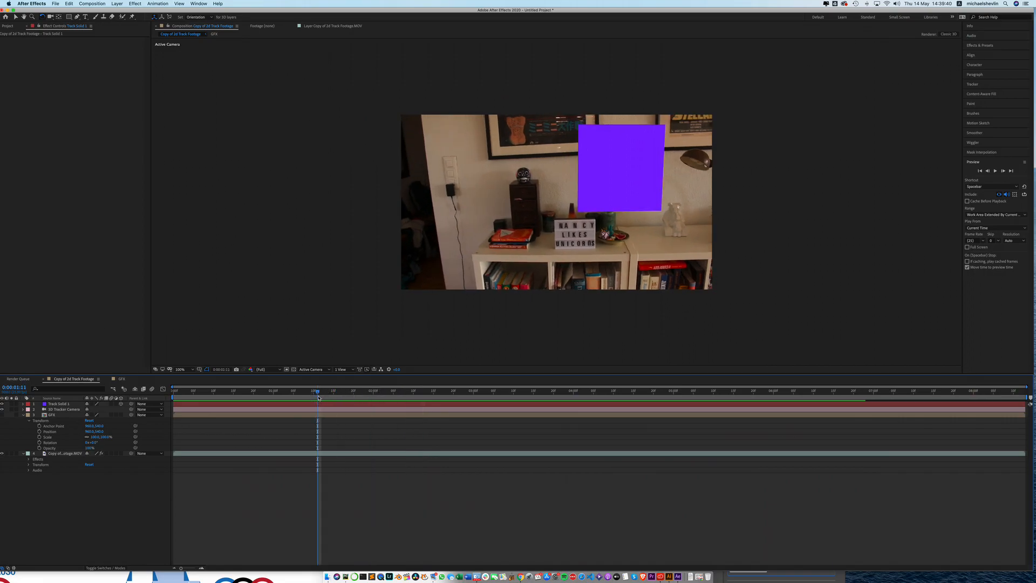
# Step: Collapse the hidden GFX layer's properties and delete that layer from the footage composition
pyautogui.click(24, 415)
pyautogui.click(70, 415)
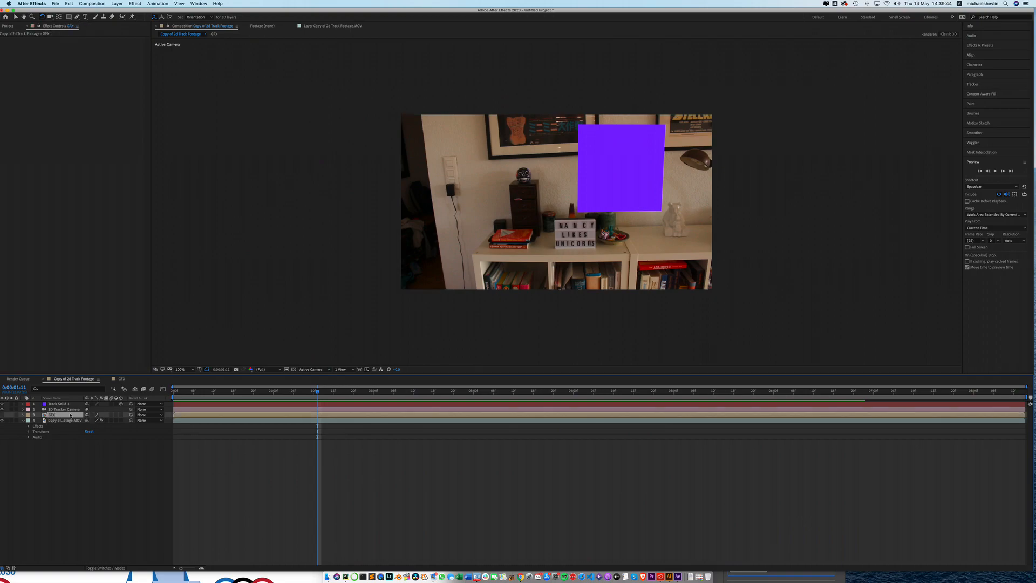
pyautogui.press('Delete')
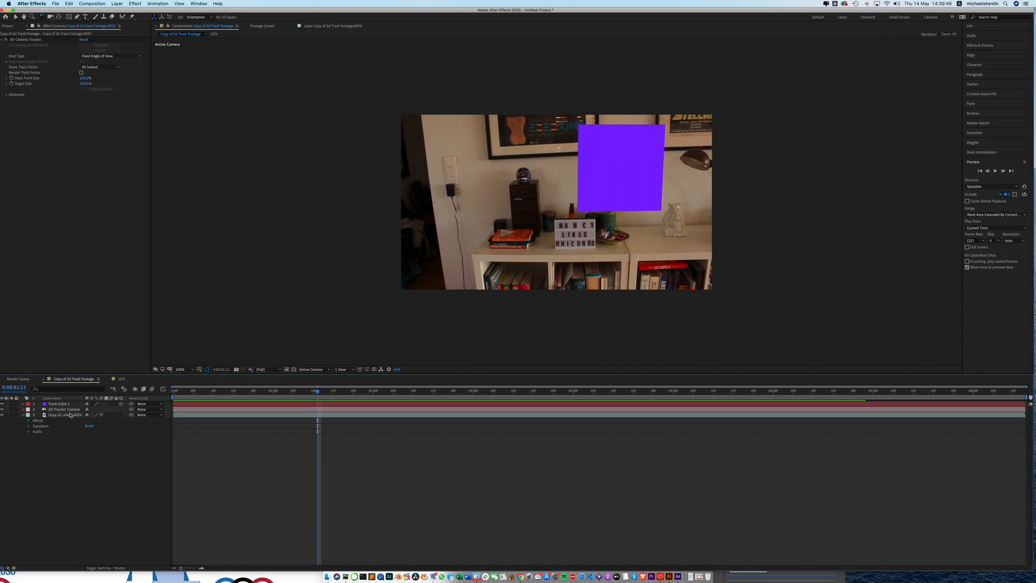
# Step: Replace the source of the Track Solid 1 layer with the GFX composition from the project
pyautogui.click(630, 172)
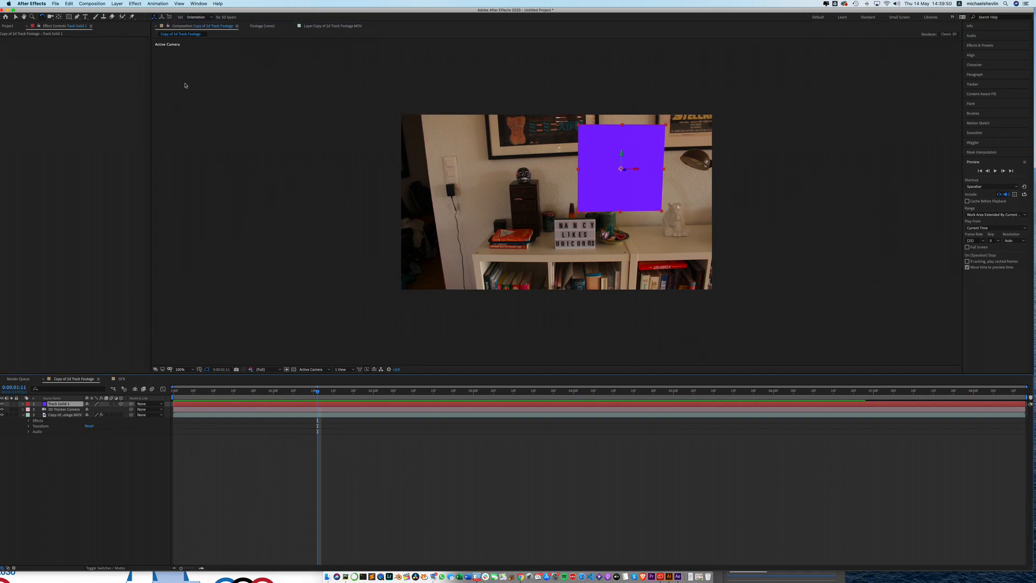
pyautogui.click(10, 27)
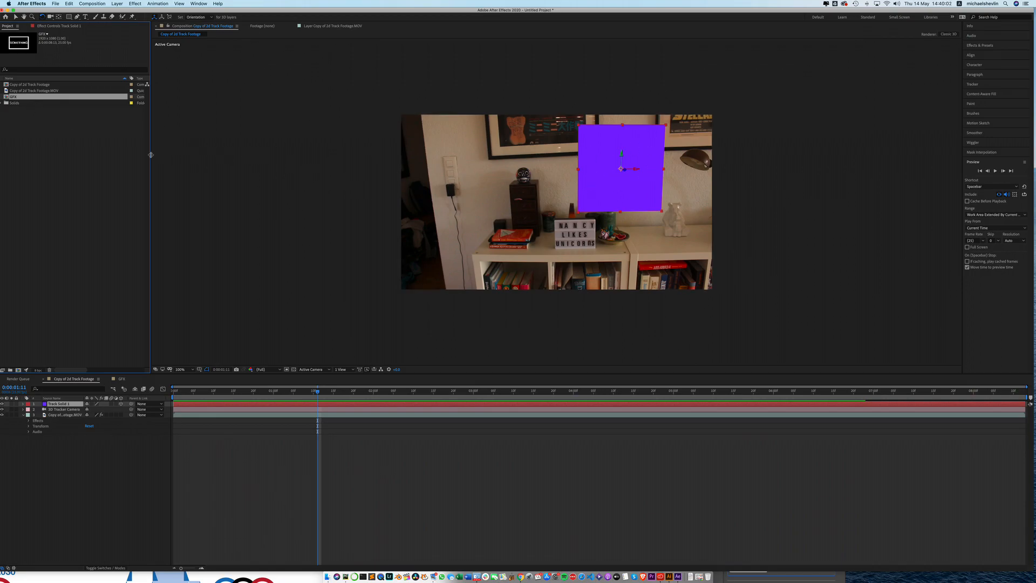
pyautogui.click(61, 405)
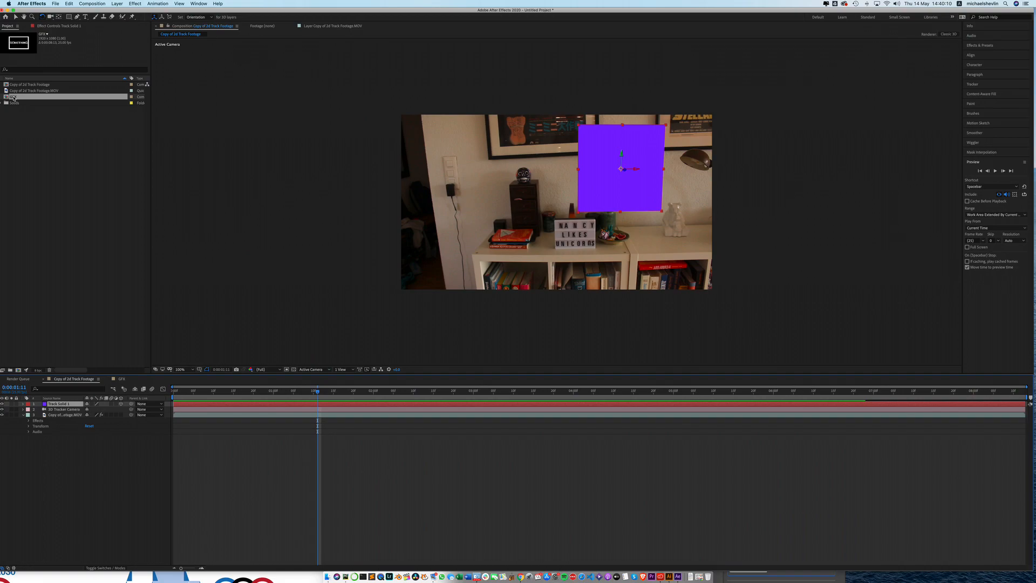
pyautogui.moveTo(13, 97); pyautogui.dragTo(56, 406)
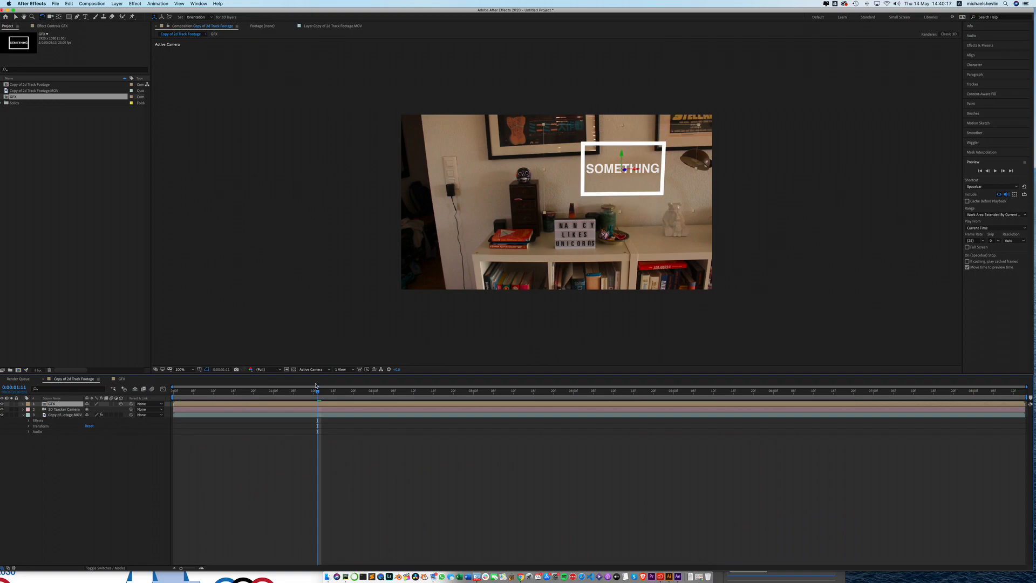
# Step: At 0:00:03:10, duplicate the GFX layer and move the copy towards the camera and down in front of the bookshelf
pyautogui.moveTo(318, 391); pyautogui.dragTo(457, 392)
pyautogui.moveTo(398, 403); pyautogui.dragTo(513, 411)
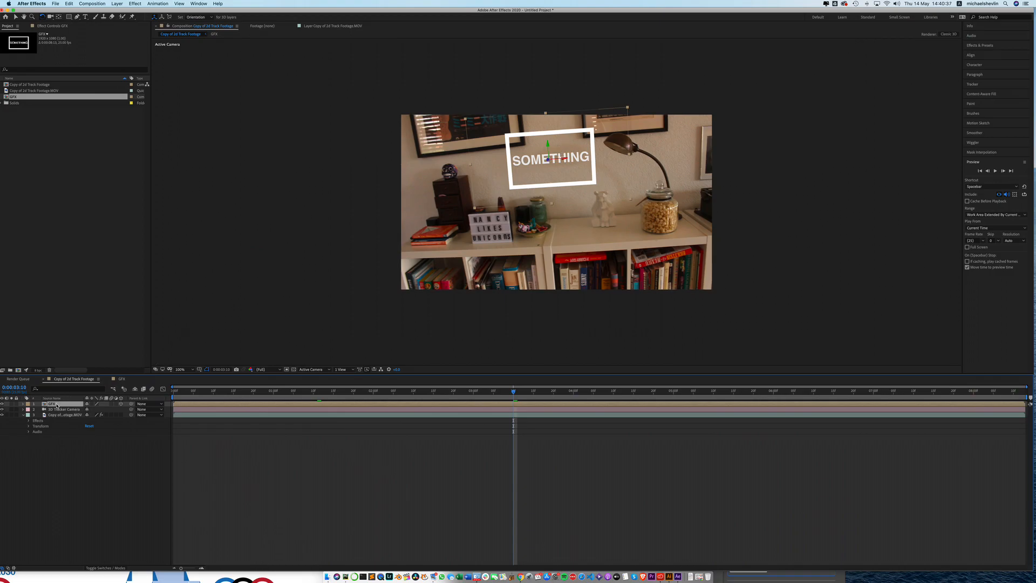
pyautogui.click(64, 462)
pyautogui.click(57, 405)
pyautogui.press('super+d')
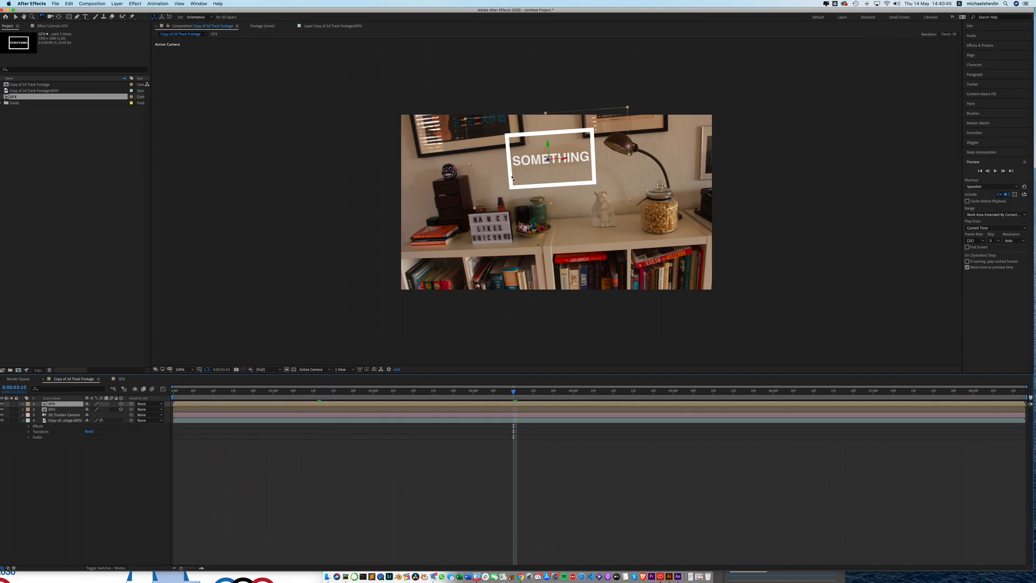
pyautogui.press('v')
pyautogui.moveTo(548, 161); pyautogui.dragTo(261, 432)
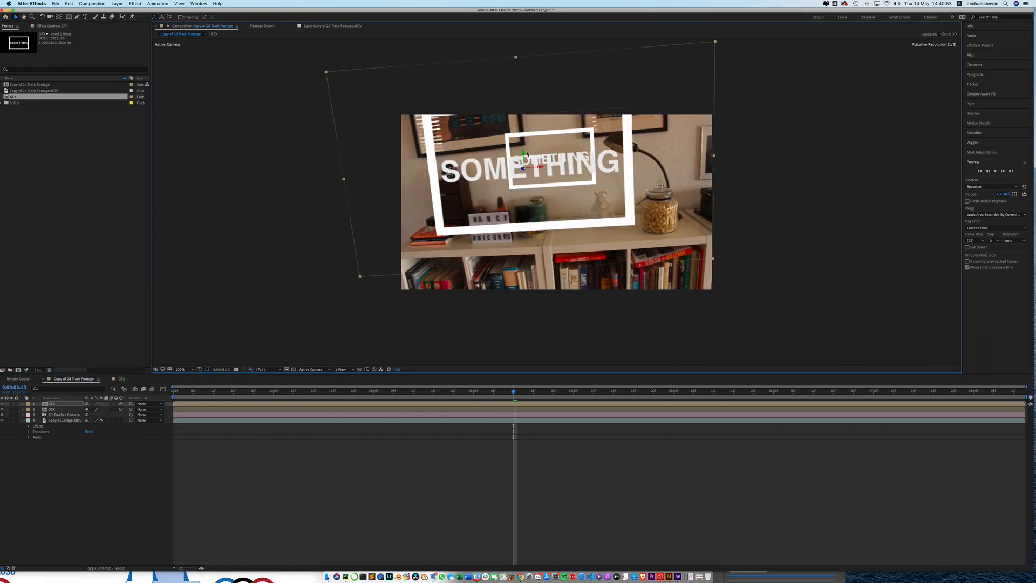
pyautogui.moveTo(527, 154); pyautogui.dragTo(528, 236)
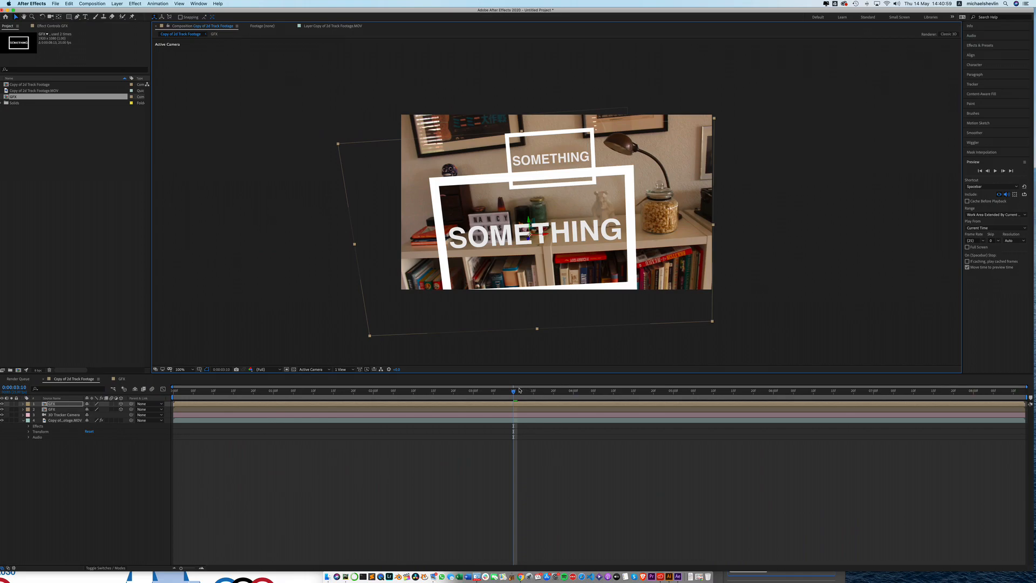
# Step: Play the composition from near the start and again from 0:00:00:00 to compare the two graphics' movement, then return to 0:00:03:09
pyautogui.moveTo(513, 395); pyautogui.dragTo(198, 398)
pyautogui.click(997, 173)
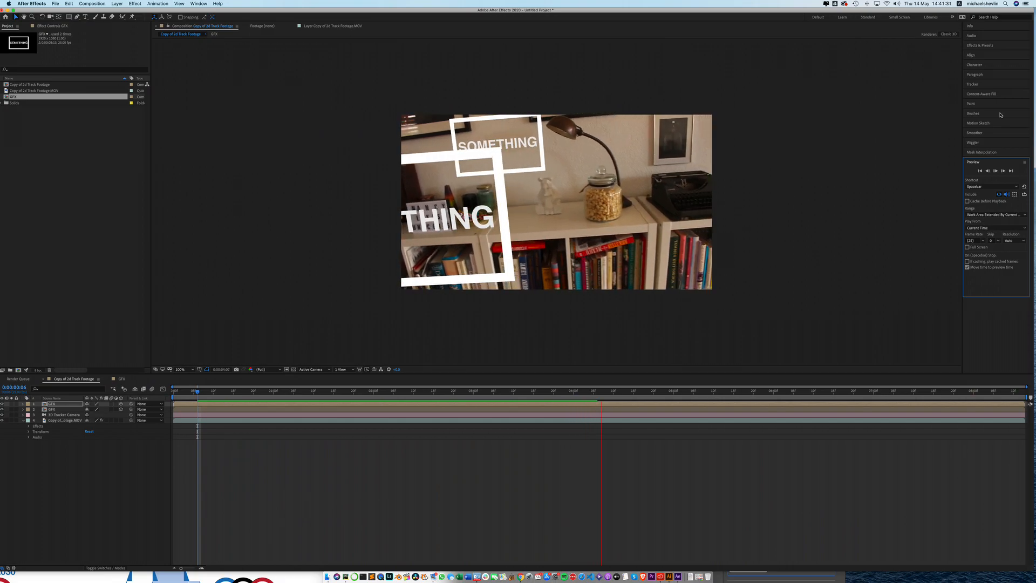
pyautogui.press('space')
pyautogui.click(979, 171)
pyautogui.click(995, 171)
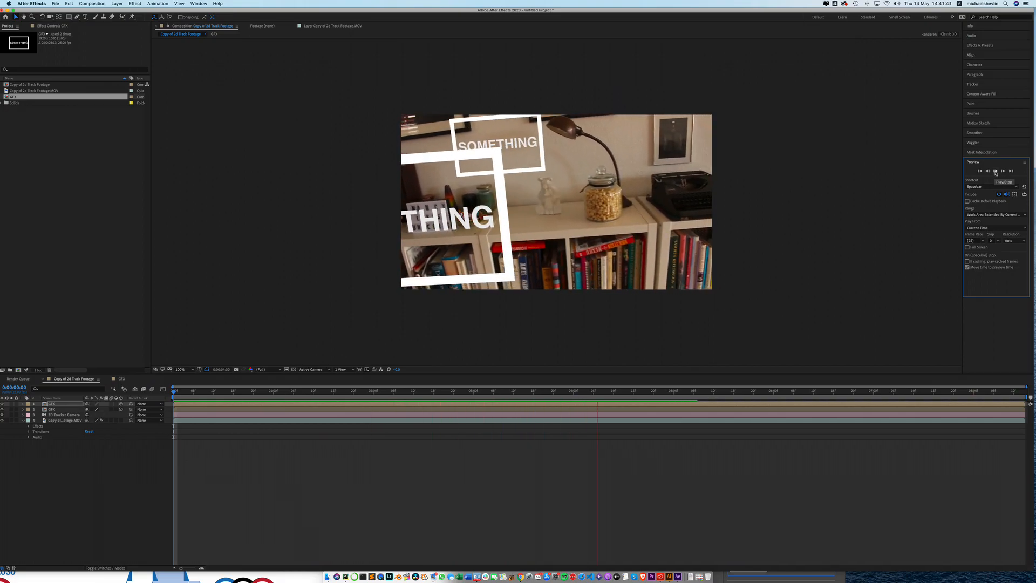
pyautogui.press('space')
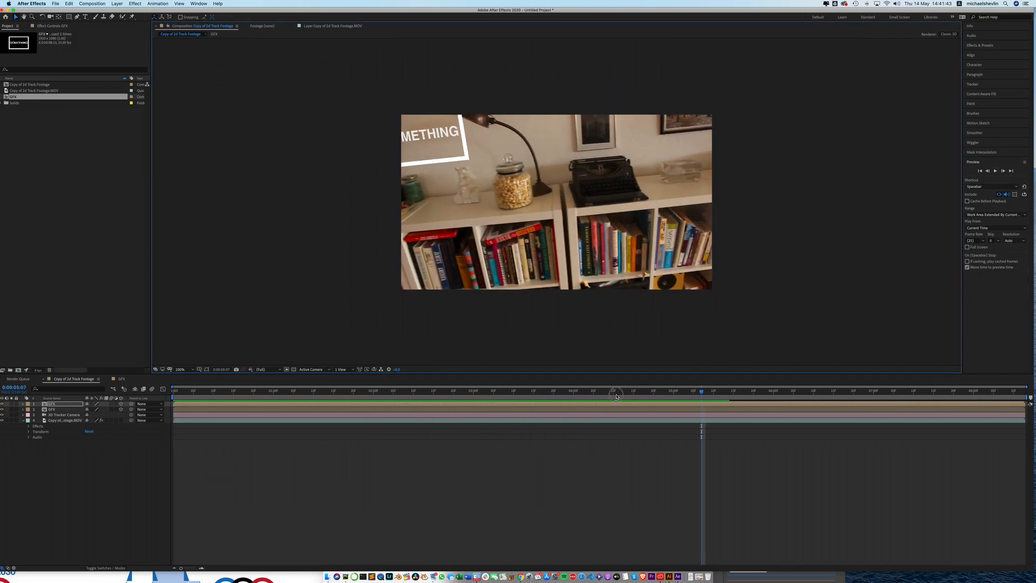
pyautogui.moveTo(673, 392); pyautogui.dragTo(510, 393)
# Step: Duplicate the GFX composition in the project and add a second line ELSE below SOMETHING in the copy's text
pyautogui.click(14, 99)
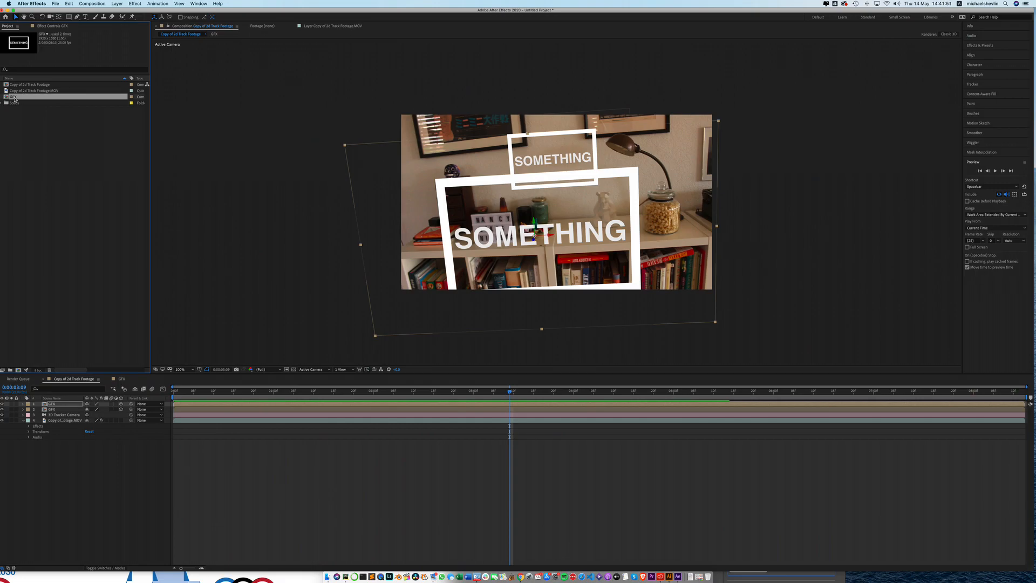
pyautogui.press('super+d')
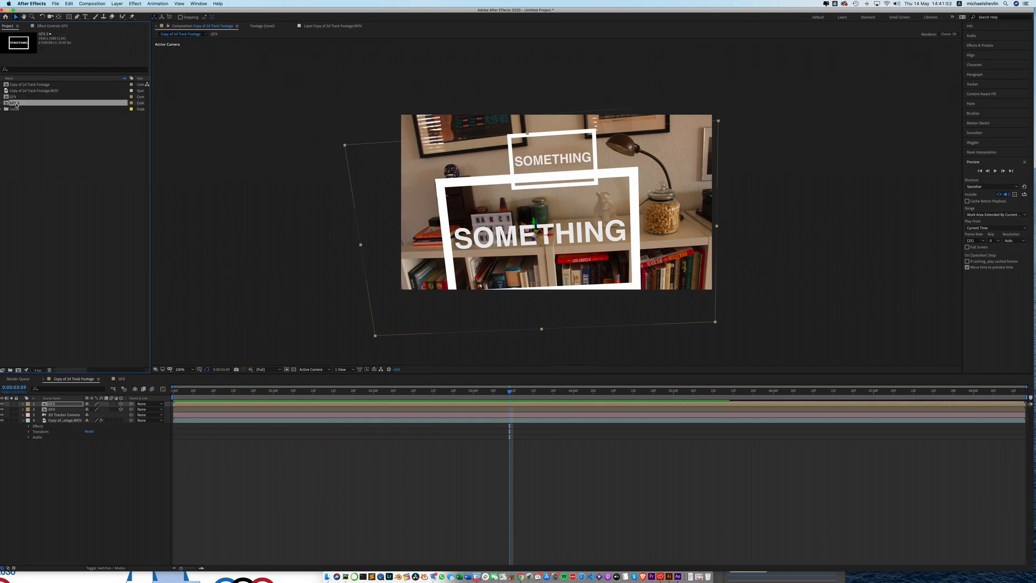
pyautogui.doubleClick(15, 103)
pyautogui.click(54, 404)
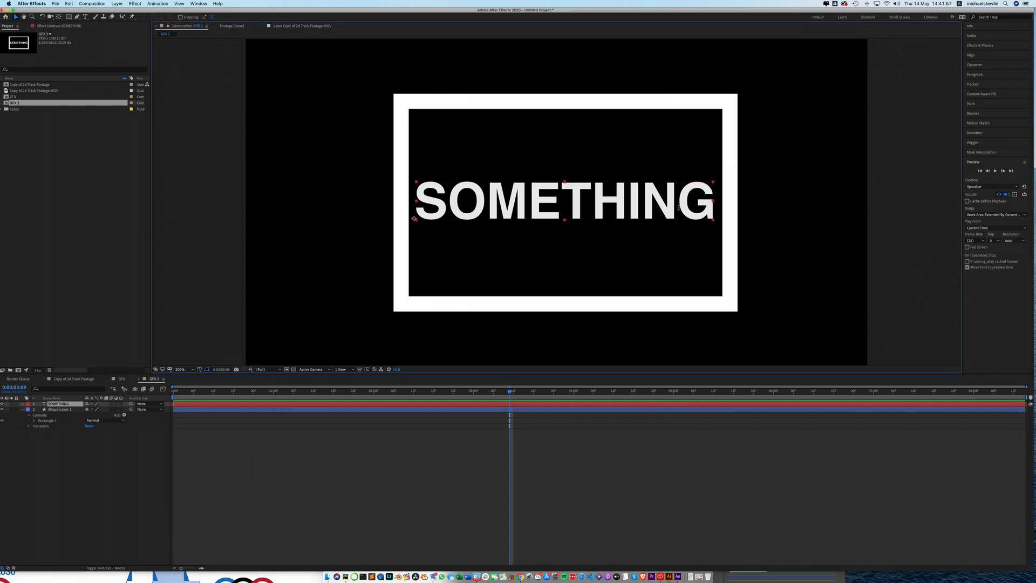
pyautogui.doubleClick(678, 209)
pyautogui.click(712, 207)
pyautogui.press('Return')
pyautogui.write('ELSE')
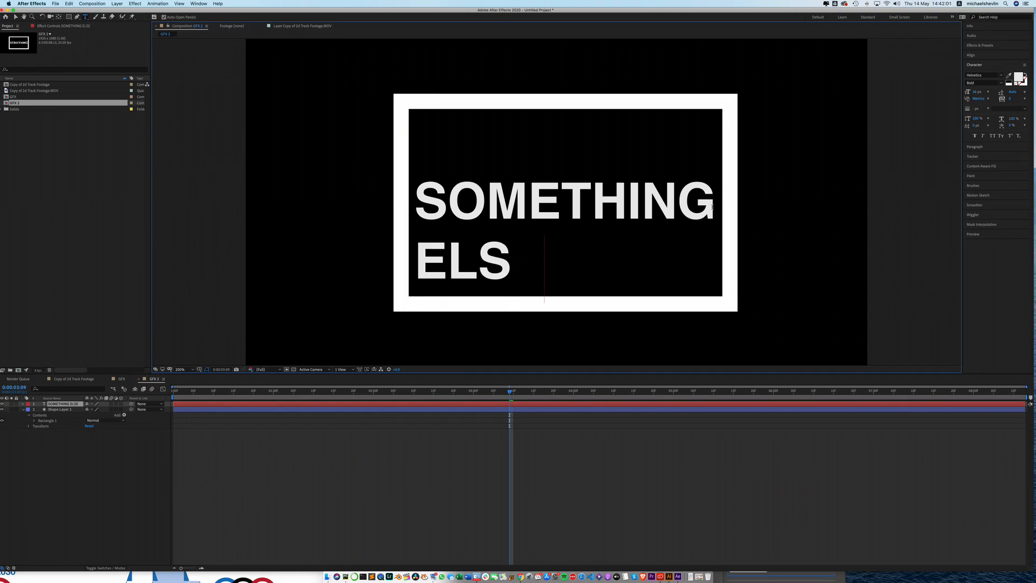
pyautogui.click(92, 279)
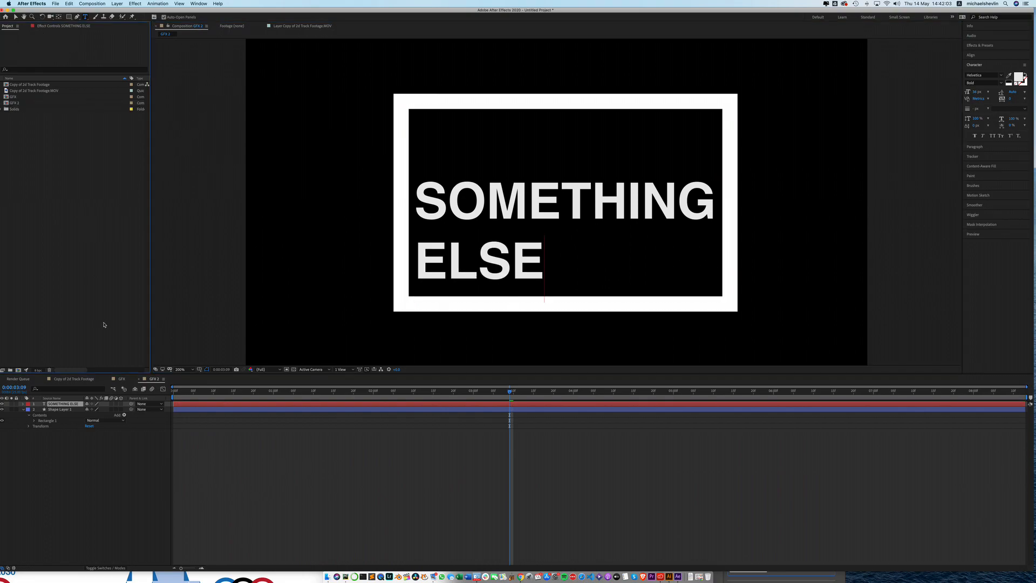
# Step: In the footage composition, replace the source of the front GFX layer with the GFX 2 composition
pyautogui.click(74, 380)
pyautogui.click(62, 405)
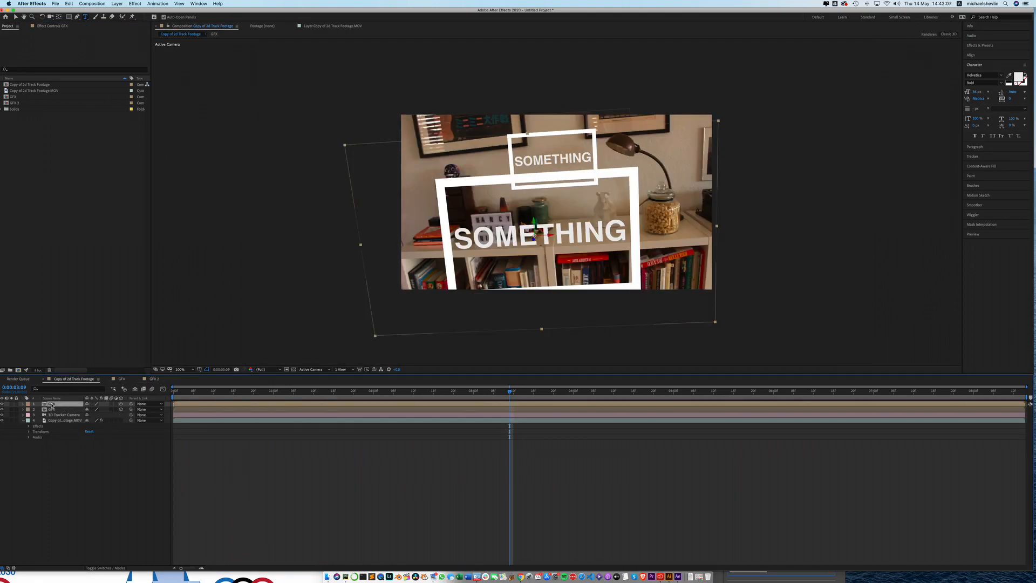
pyautogui.click(14, 104)
pyautogui.moveTo(14, 104); pyautogui.dragTo(54, 405)
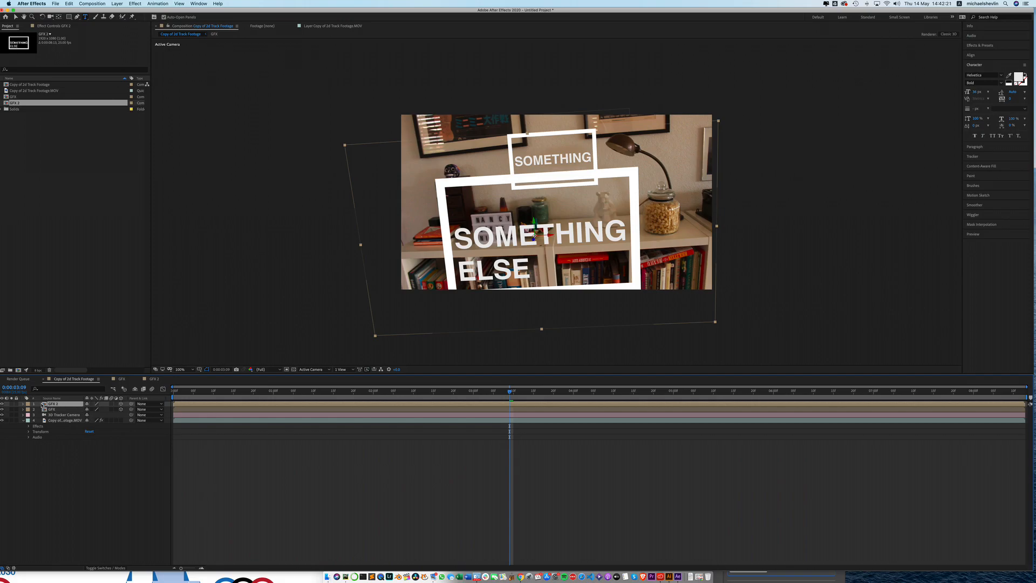
# Step: Add a new adjustment layer to the footage composition and make it a 3D layer
pyautogui.rightClick(68, 464)
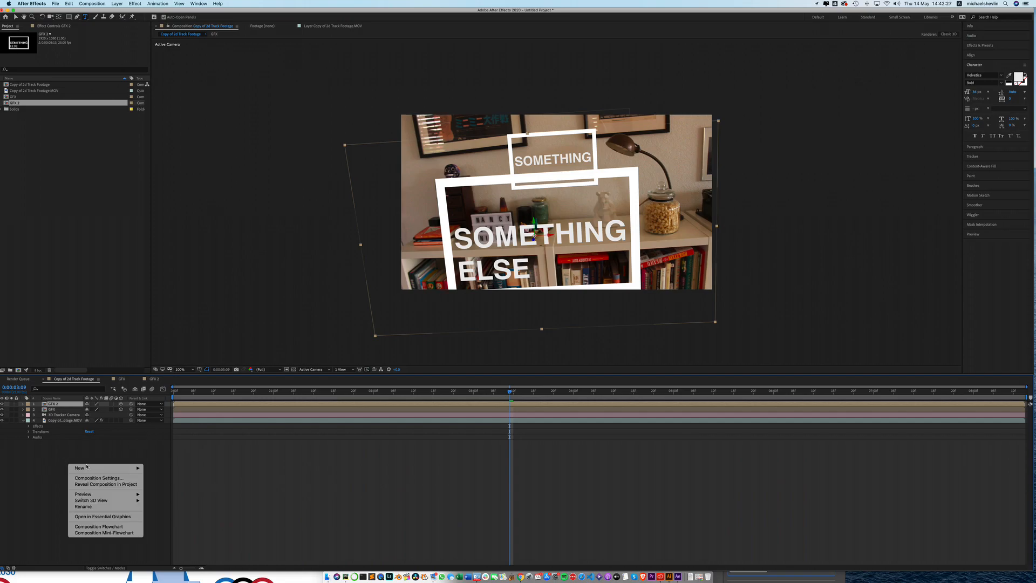
pyautogui.moveTo(103, 468)
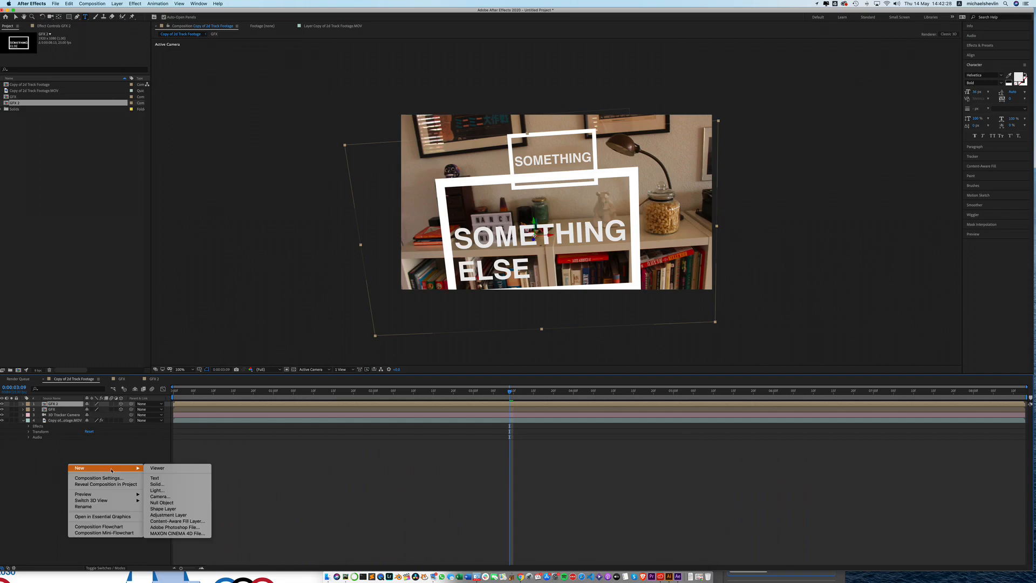
pyautogui.click(207, 518)
pyautogui.click(101, 425)
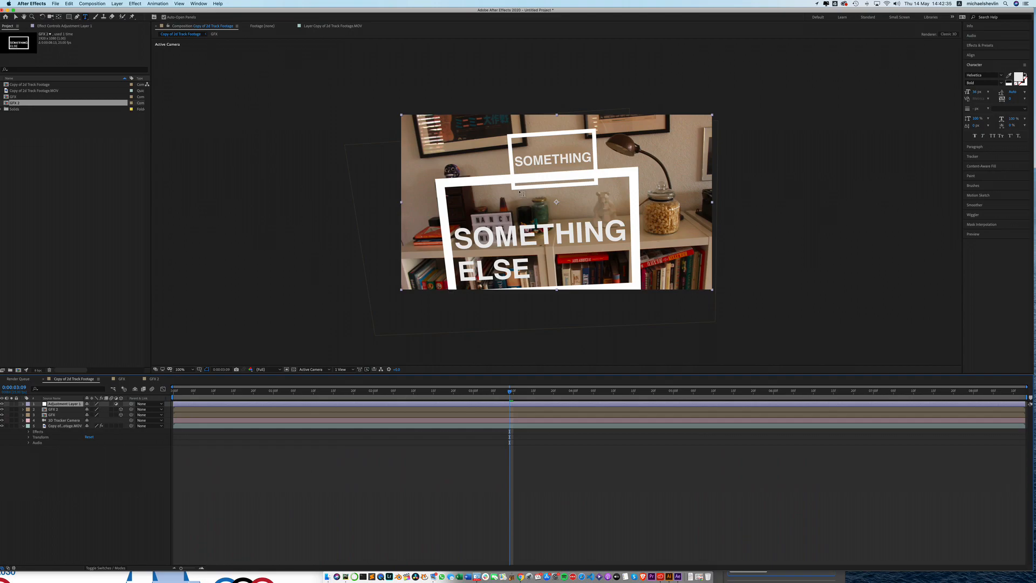
pyautogui.click(121, 404)
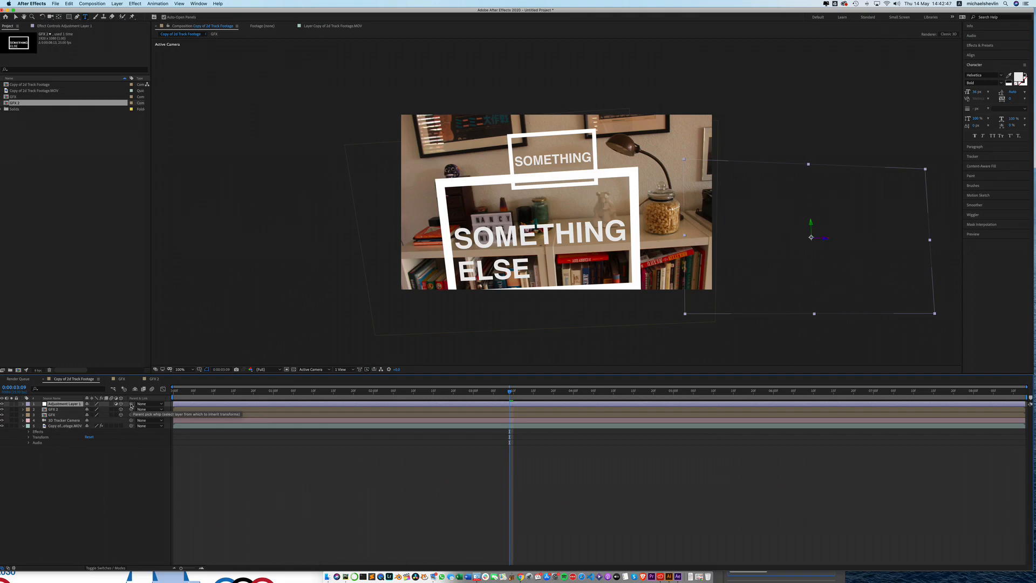
# Step: Parent the adjustment layer to GFX 2, snapping it to that layer's placement, and move it directly beneath GFX 2 in the stack
pyautogui.click(54, 409)
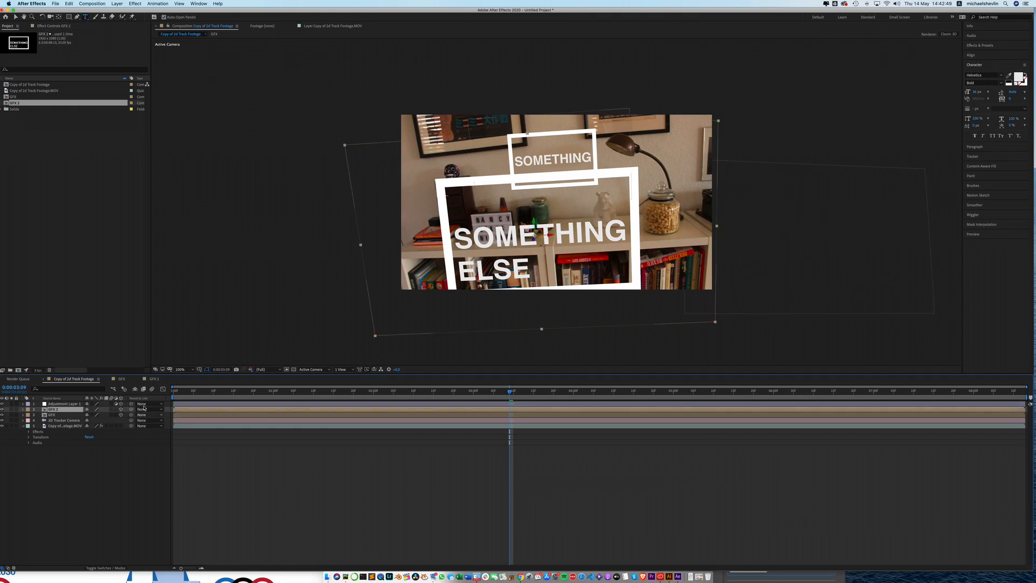
pyautogui.click(60, 404)
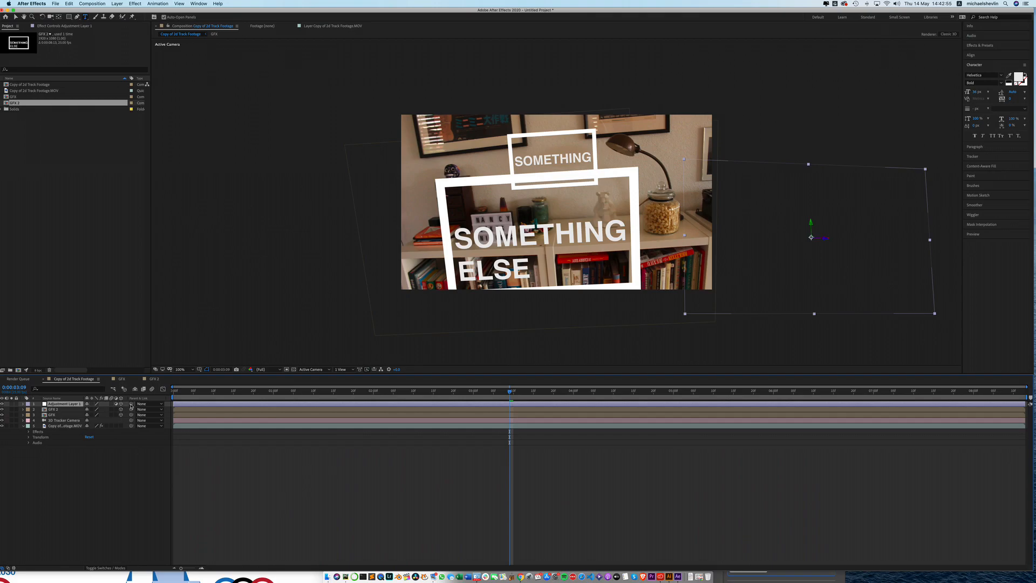
pyautogui.moveTo(131, 406); pyautogui.dragTo(55, 411)
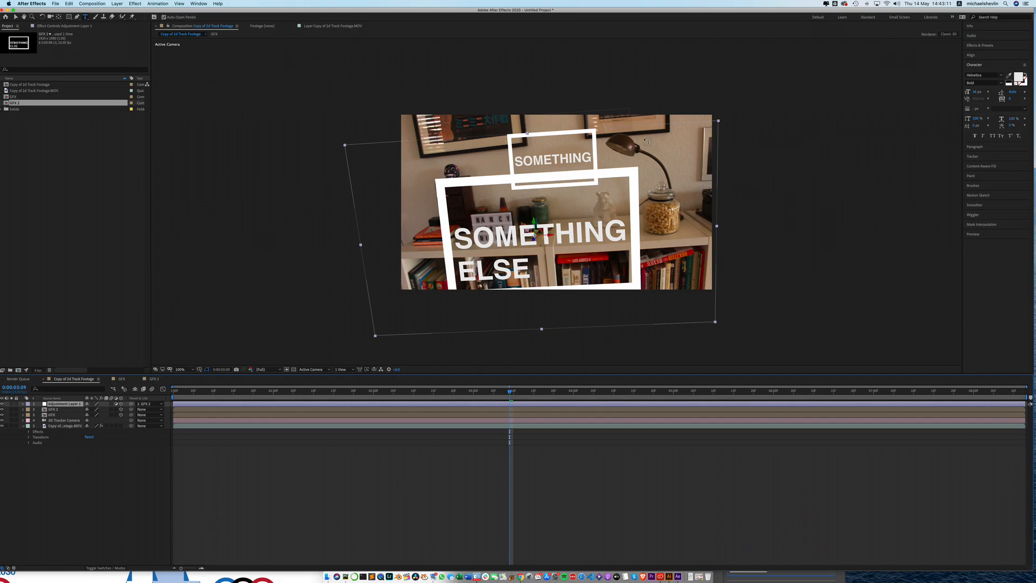
pyautogui.moveTo(65, 405); pyautogui.dragTo(63, 414)
pyautogui.moveTo(62, 414); pyautogui.dragTo(66, 412)
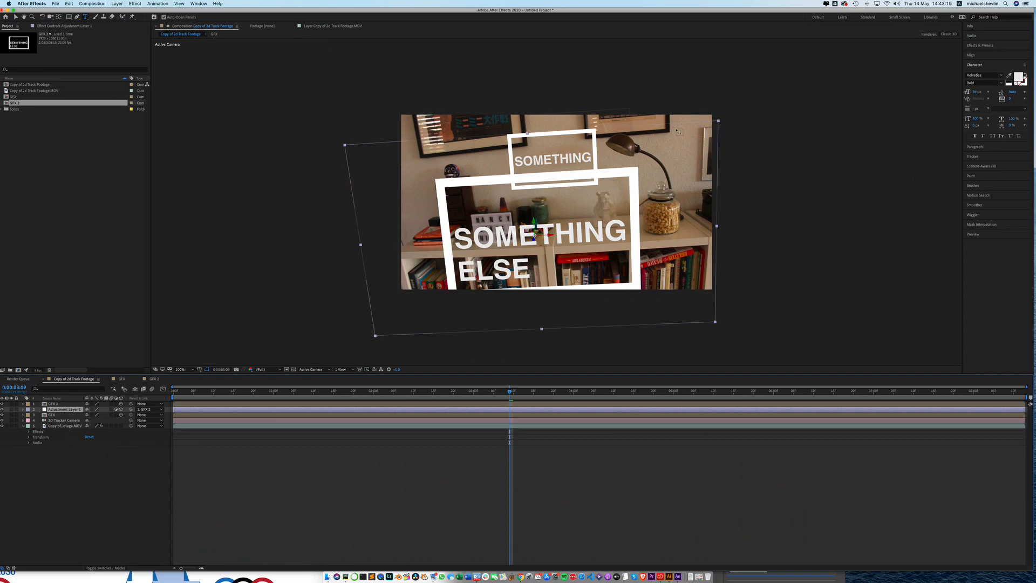
# Step: Scale the adjustment layer down and shift it to match the outer edges of the SOMETHING ELSE frame
pyautogui.click(15, 17)
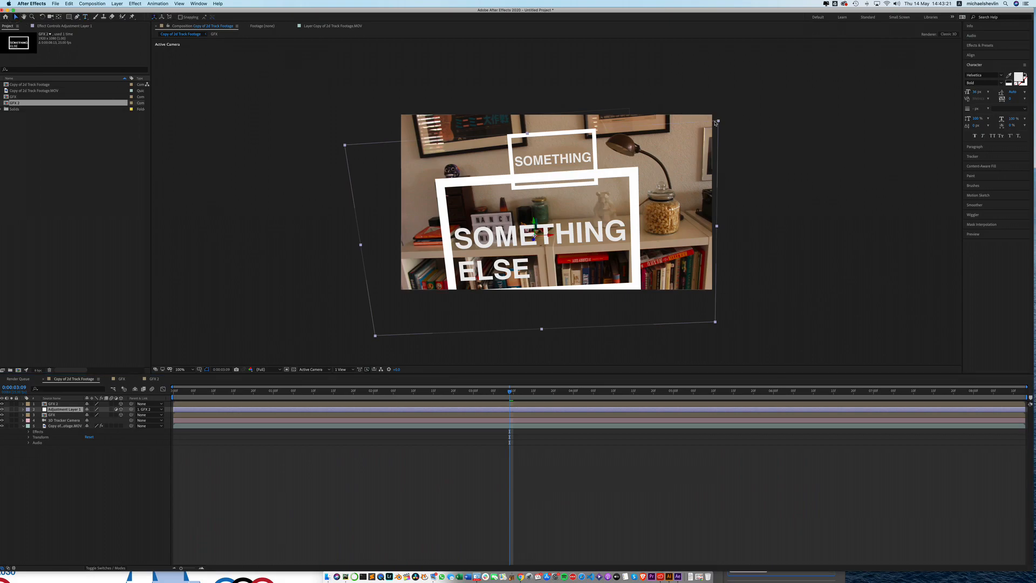
pyautogui.moveTo(718, 121); pyautogui.dragTo(632, 172)
pyautogui.moveTo(550, 236); pyautogui.dragTo(553, 236)
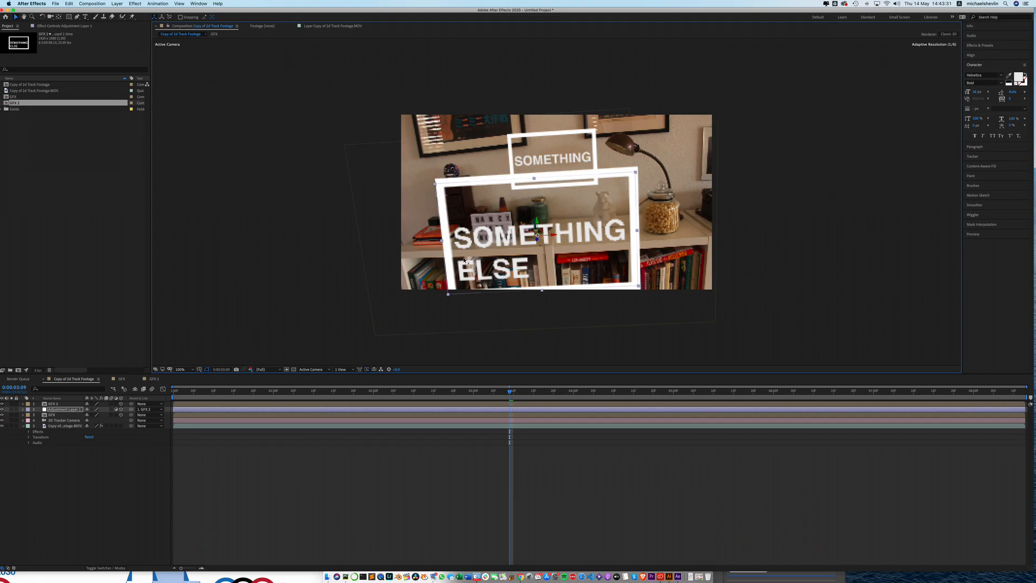
# Step: Pull the adjustment layer's left and right edges slightly inside the SOMETHING ELSE frame and apply Gaussian Blur to the layer
pyautogui.moveTo(442, 240); pyautogui.dragTo(444, 241)
pyautogui.moveTo(556, 237); pyautogui.dragTo(558, 238)
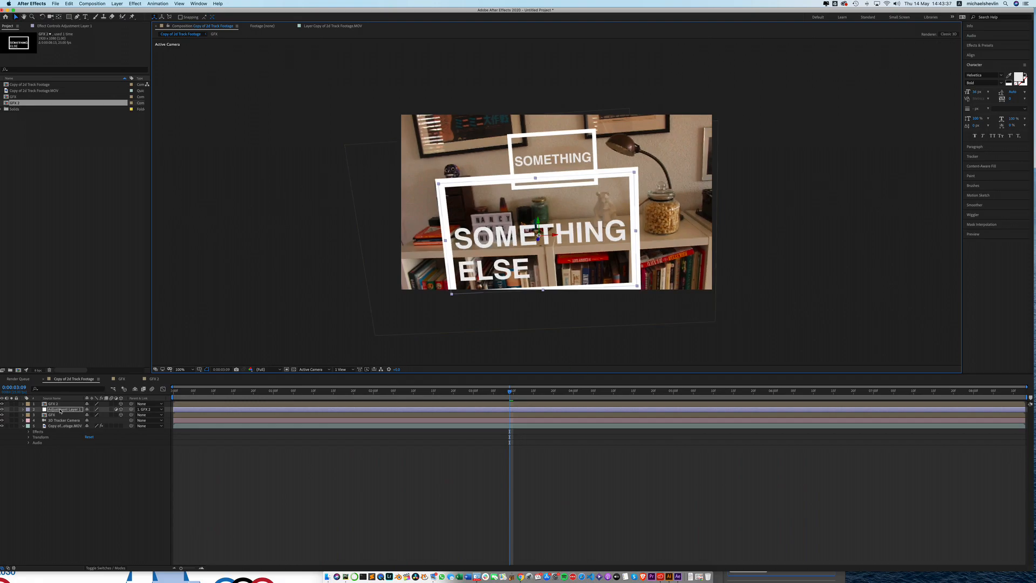
pyautogui.click(112, 4)
pyautogui.moveTo(157, 47)
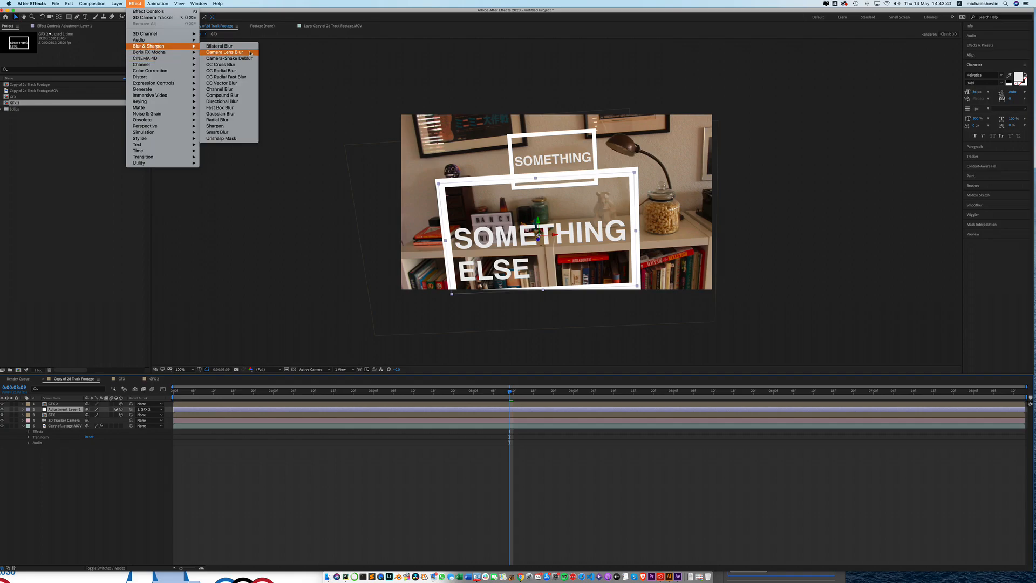
pyautogui.click(235, 116)
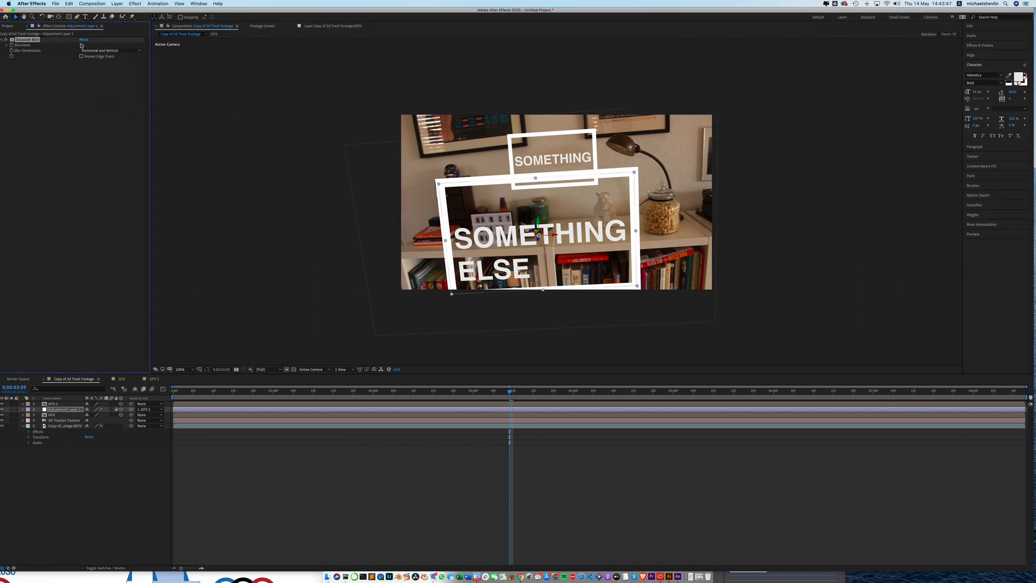
# Step: Raise the Gaussian Blur's blurriness until the footage behind the SOMETHING ELSE frame is strongly softened, leaving the layer deselected
pyautogui.moveTo(93, 45); pyautogui.dragTo(119, 43)
pyautogui.moveTo(82, 45); pyautogui.dragTo(161, 44)
pyautogui.click(780, 309)
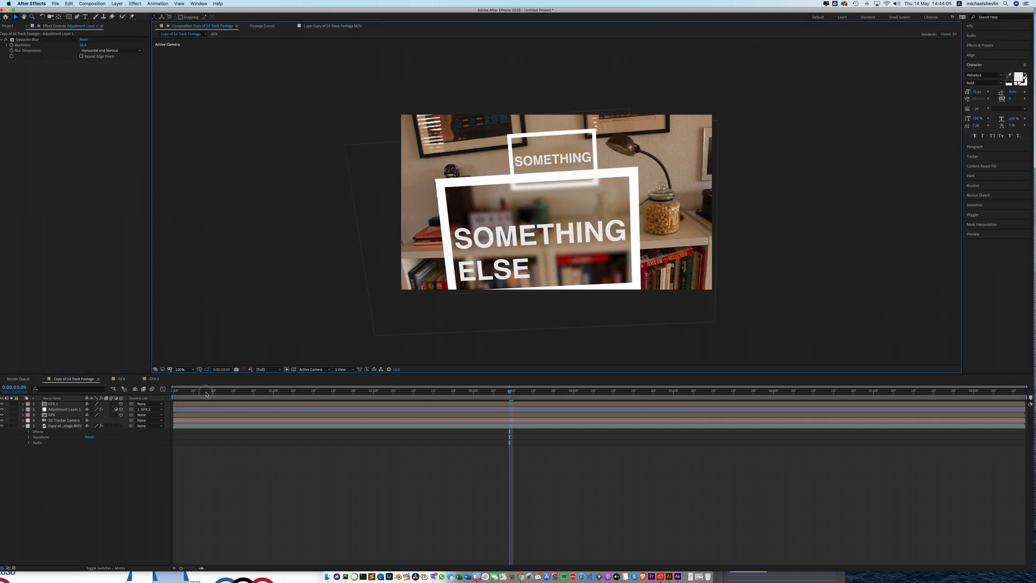
# Step: Preview the composition from the start, and replay it from 0:00:02:04 to check the blurred area behind the front graphic
pyautogui.press('Home')
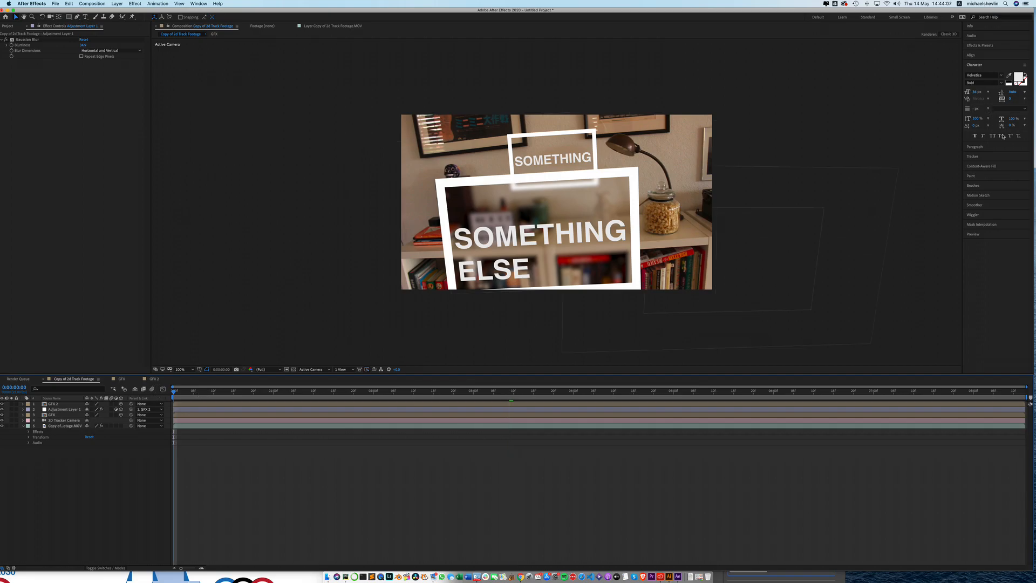
pyautogui.click(980, 236)
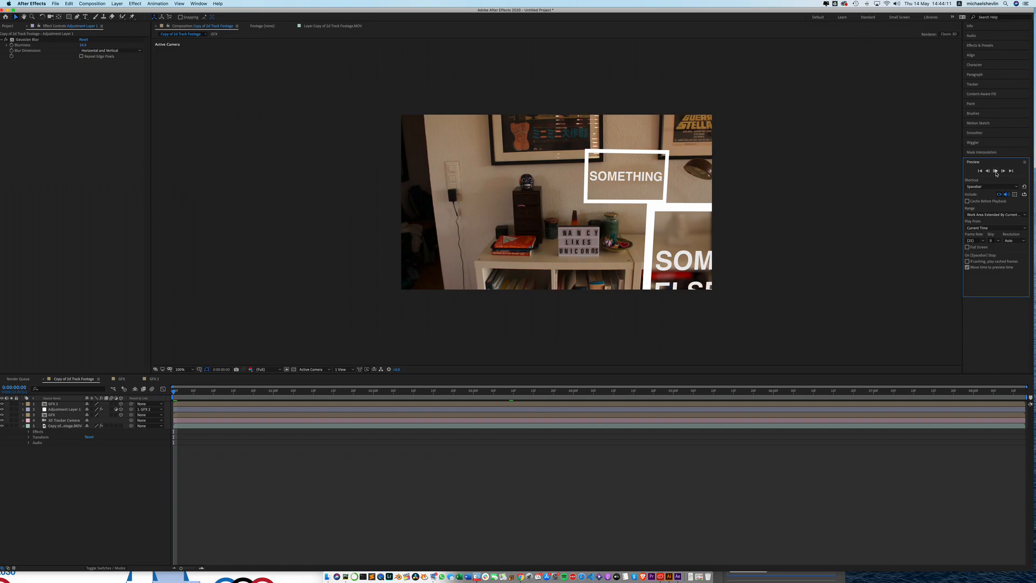
pyautogui.click(996, 171)
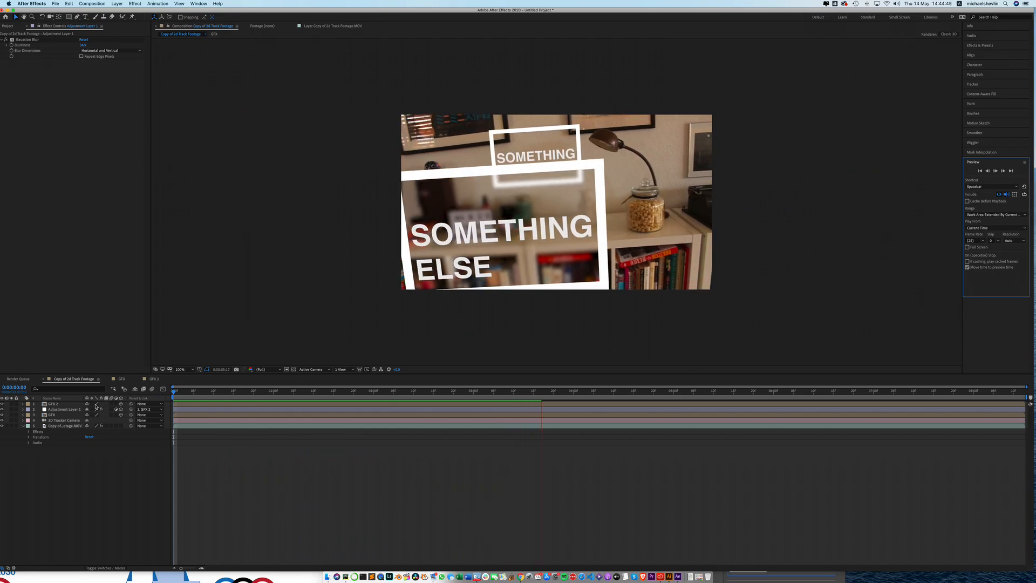
pyautogui.click(69, 410)
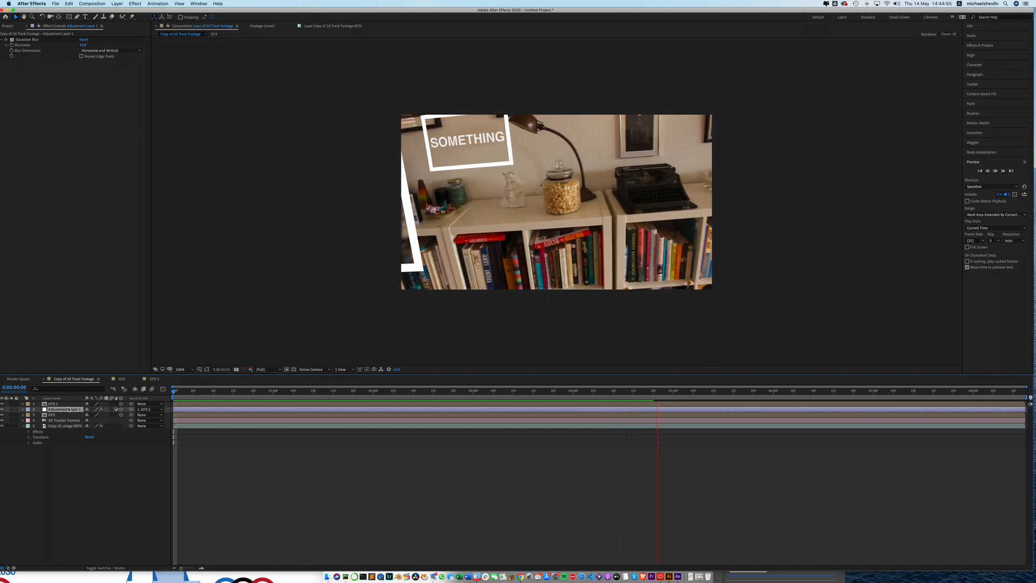
pyautogui.press('space')
pyautogui.moveTo(600, 393); pyautogui.dragTo(391, 393)
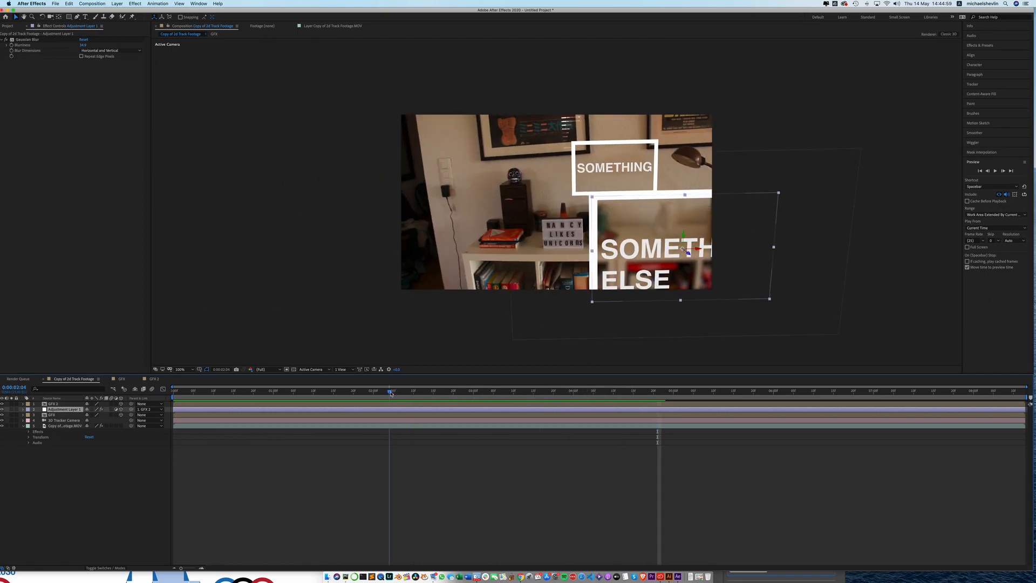
pyautogui.press('space')
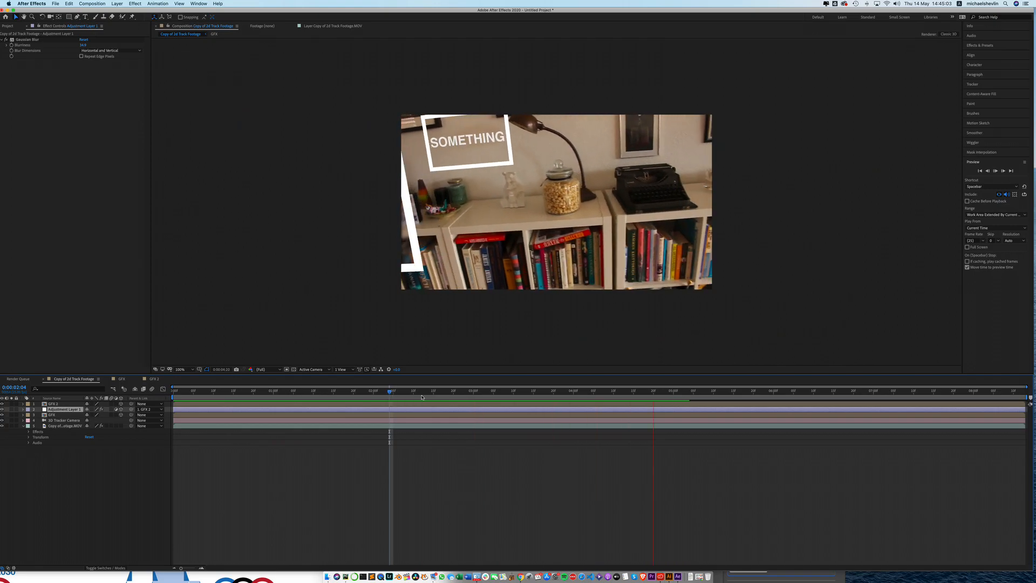
pyautogui.press('space')
# Step: Move the playhead to 0:00:02:23 and apply the Turbulent Displace effect to the adjustment layer
pyautogui.moveTo(562, 393); pyautogui.dragTo(465, 393)
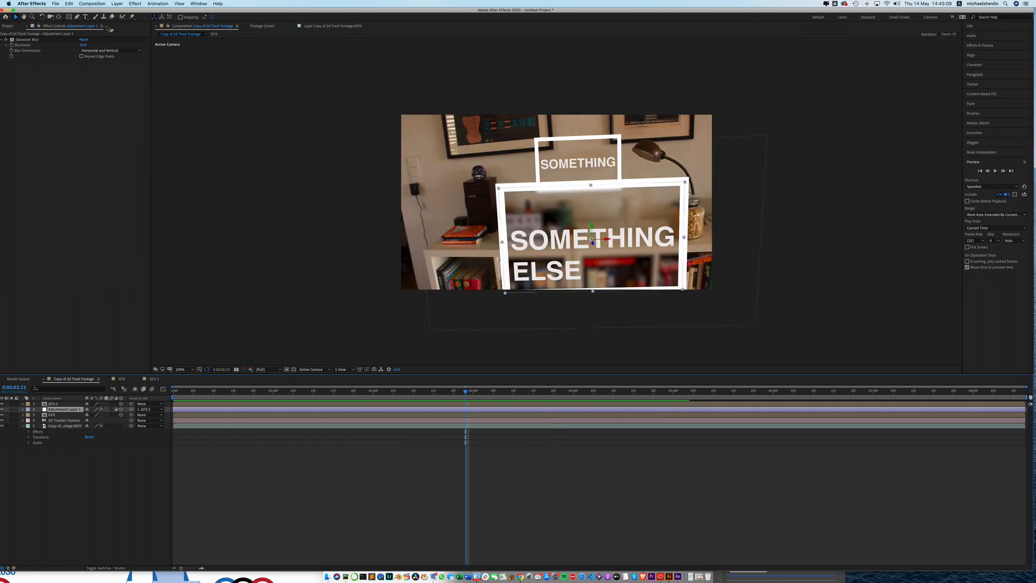
pyautogui.click(156, 3)
pyautogui.moveTo(135, 3)
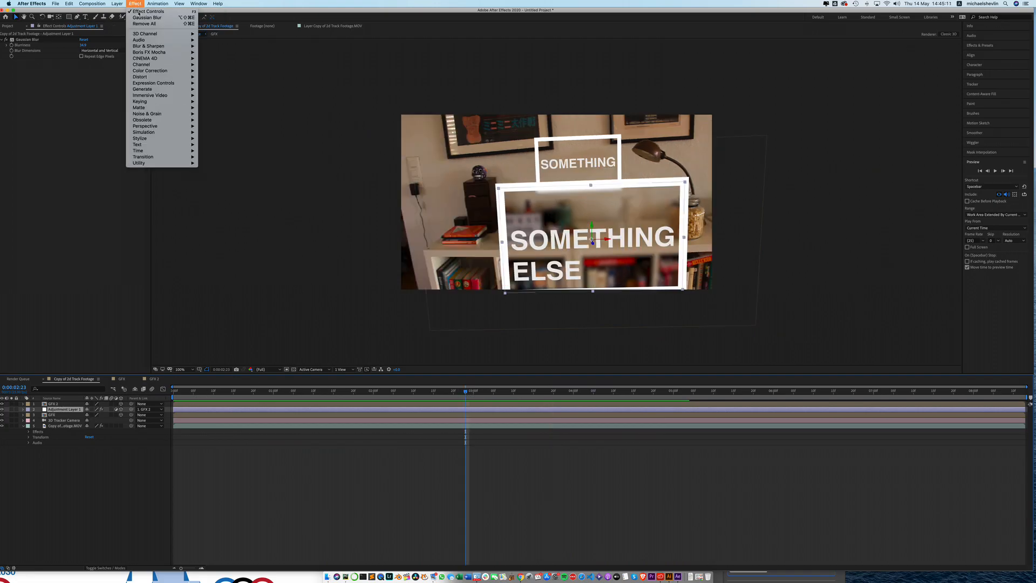
pyautogui.moveTo(151, 162)
pyautogui.moveTo(153, 114)
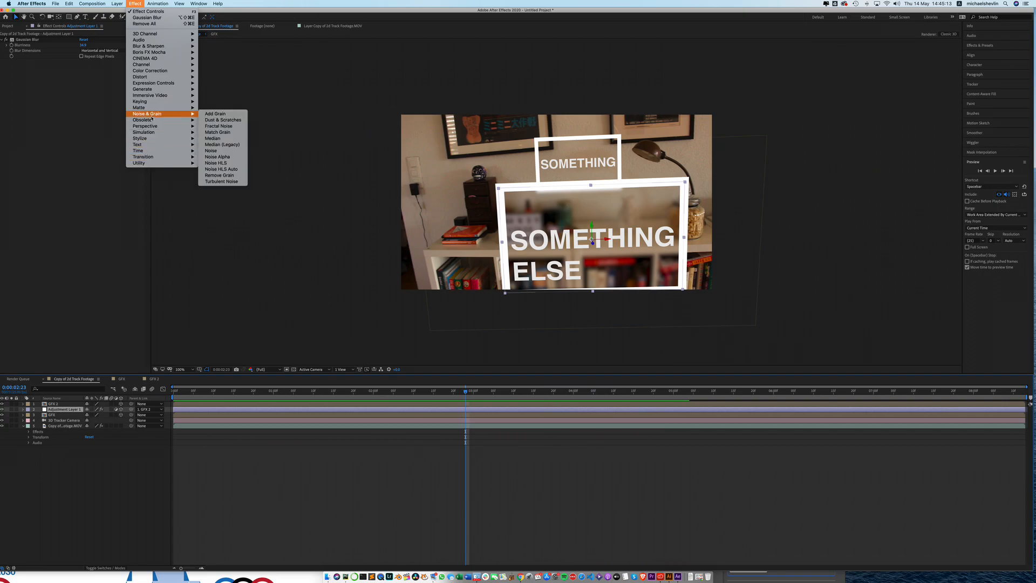
pyautogui.moveTo(142, 77)
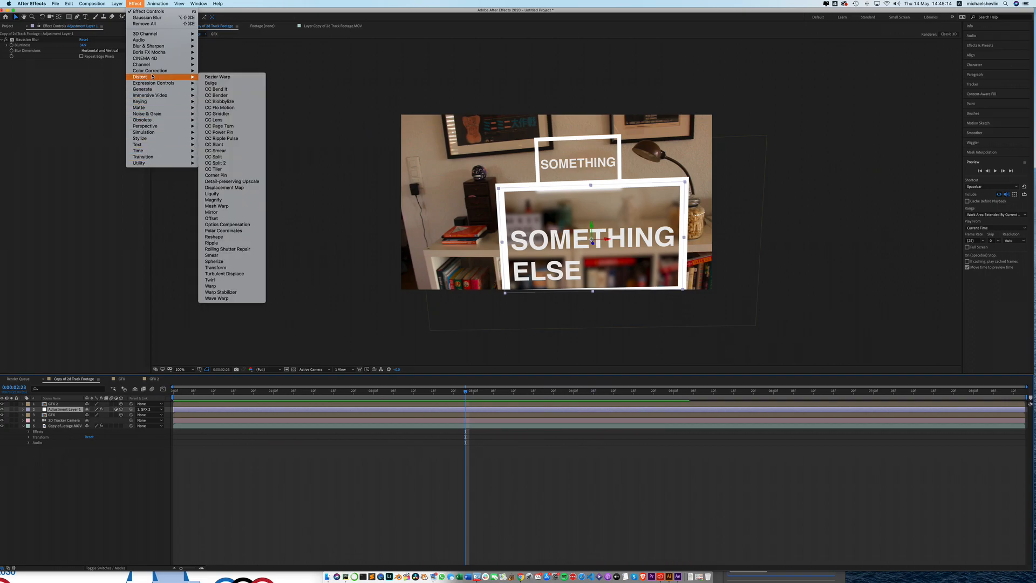
pyautogui.click(219, 275)
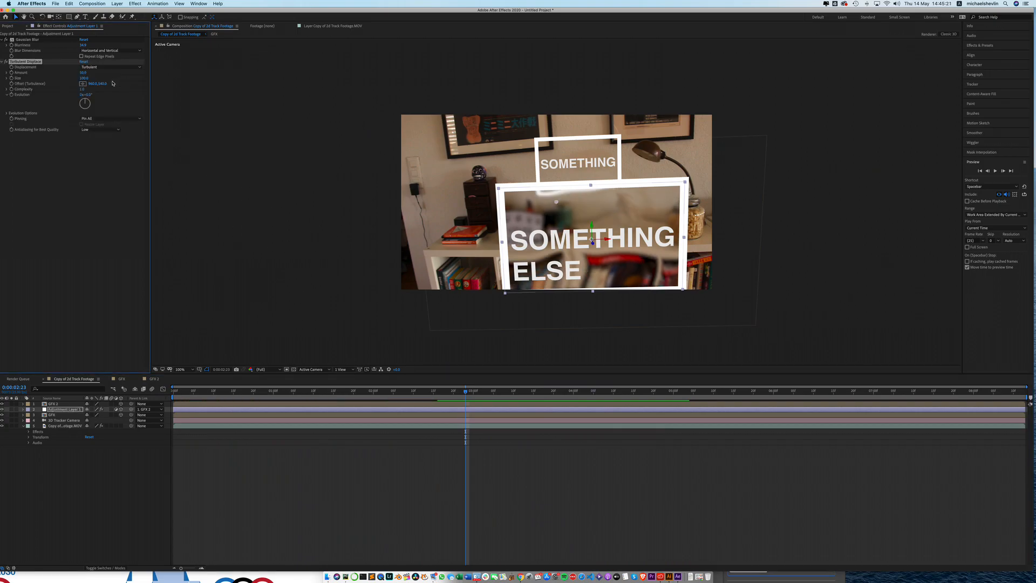
# Step: Reduce the Turbulent Displace size to about 50 for a finer distortion
pyautogui.click(87, 78)
pyautogui.write('50')
pyautogui.press('Return')
pyautogui.moveTo(73, 80); pyautogui.dragTo(72, 79)
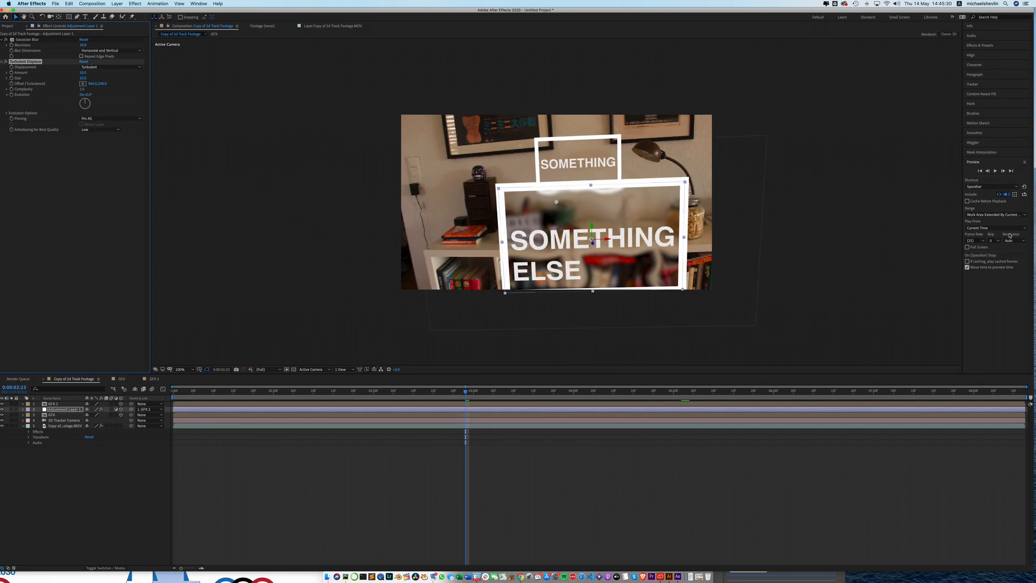
# Step: Play the composition from its first frame and lower the viewer resolution to Third
pyautogui.click(979, 170)
pyautogui.click(996, 171)
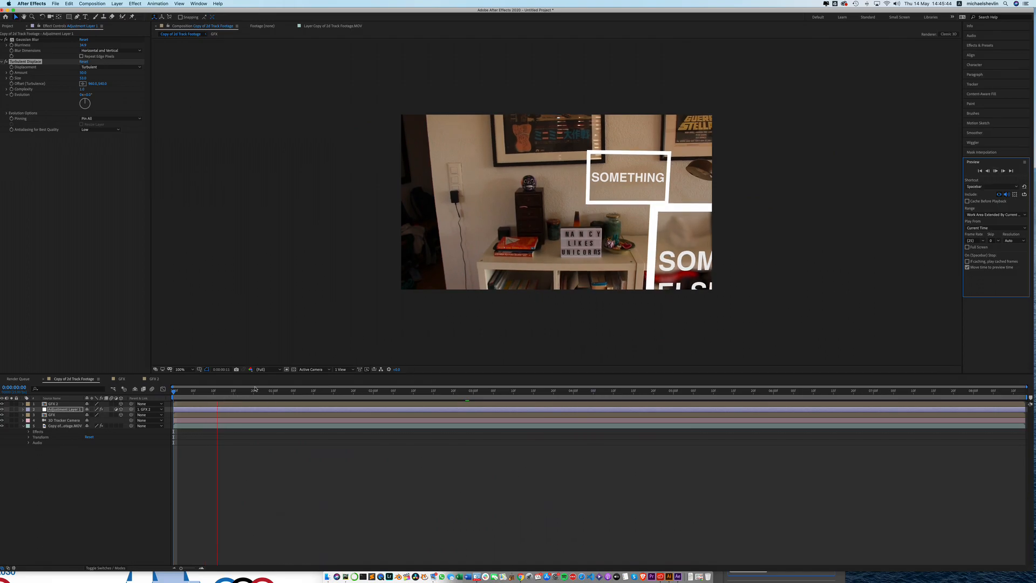
pyautogui.click(277, 371)
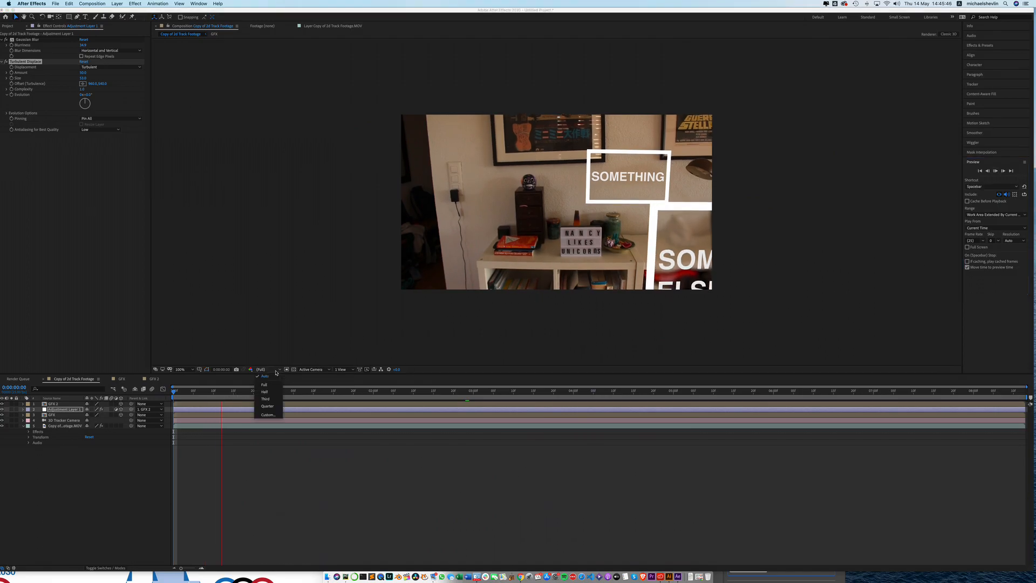
pyautogui.click(273, 399)
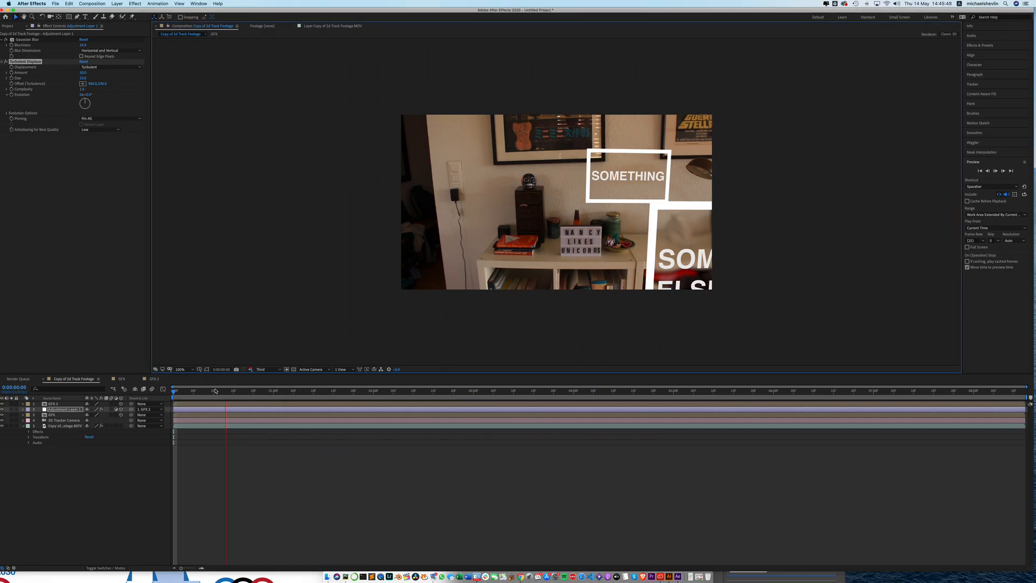
# Step: Restart the preview from the first frame to check the distorted glass effect, and stop it after the opening frames
pyautogui.click(981, 171)
pyautogui.press('space')
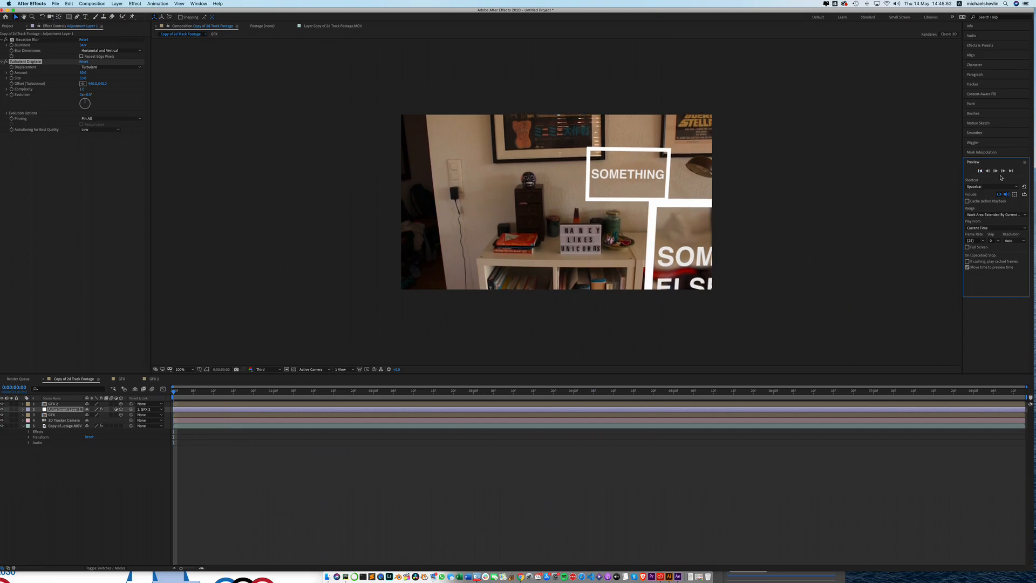
pyautogui.click(266, 396)
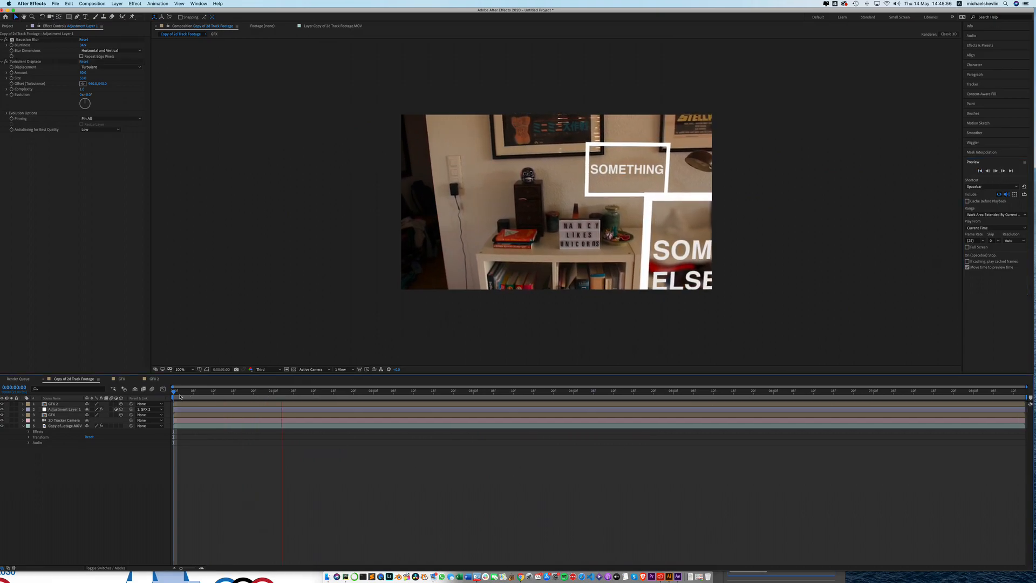
pyautogui.press('space')
pyautogui.click(254, 399)
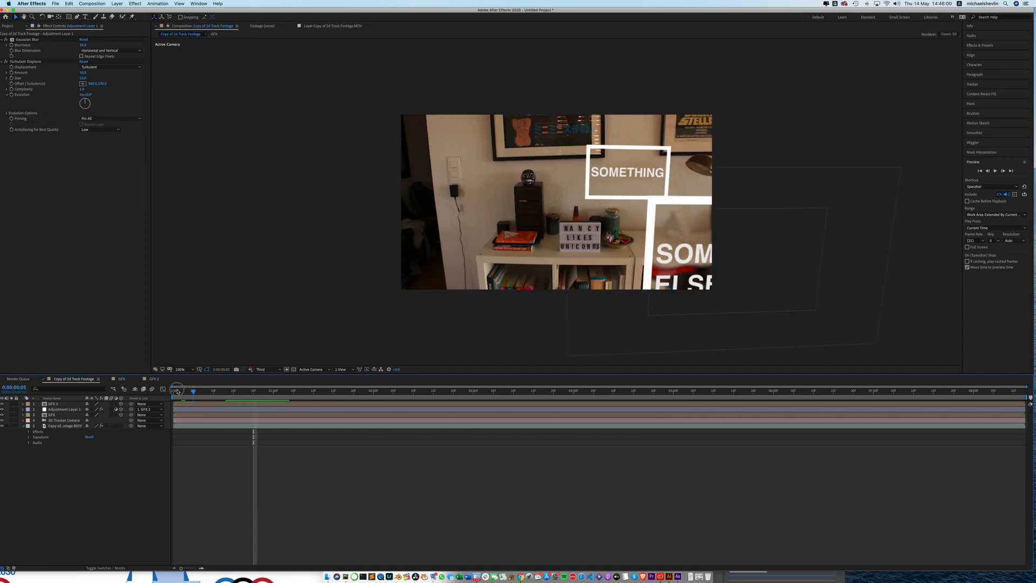
# Step: Play the composition again from the start and set the preview playback resolution to Third
pyautogui.click(173, 396)
pyautogui.click(995, 172)
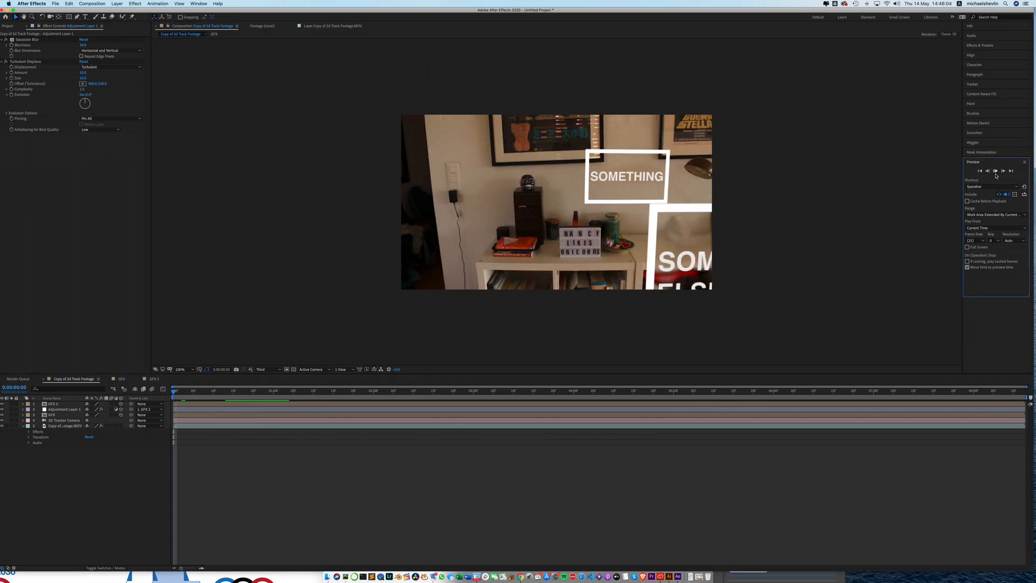
pyautogui.click(1013, 240)
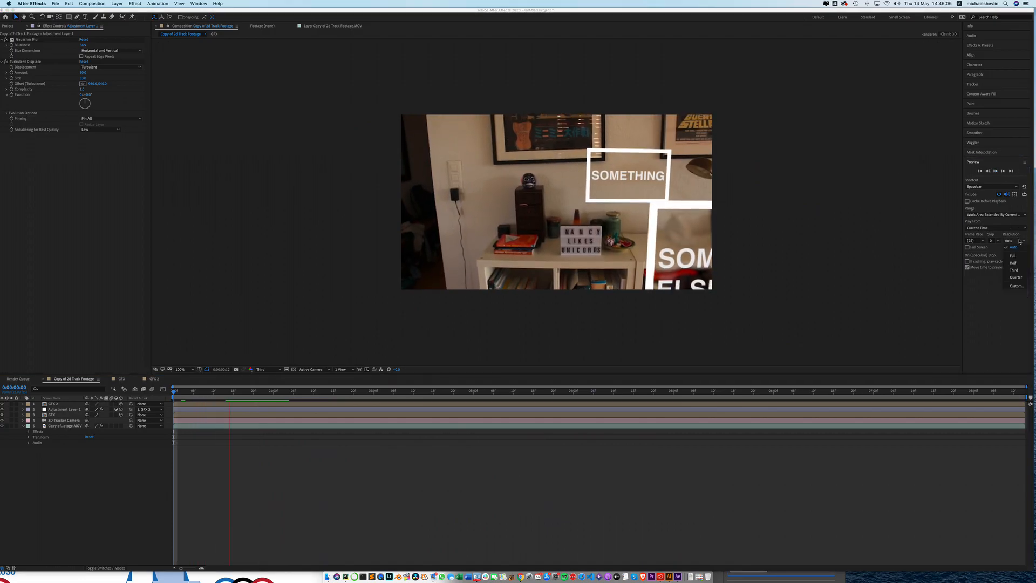
pyautogui.click(1015, 271)
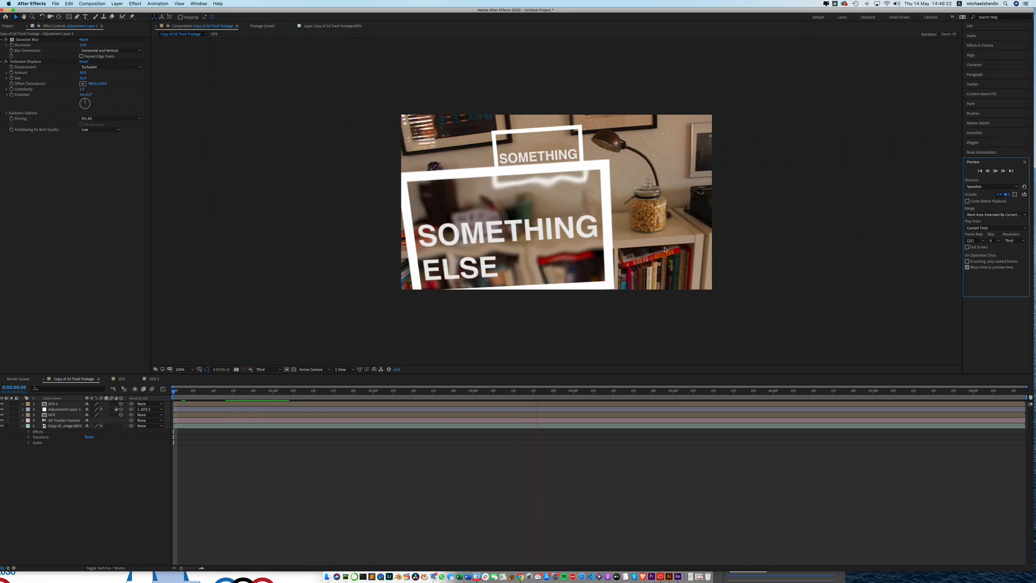
# Step: Stop the preview and scrub around 0:00:03:02 to inspect the blur and distortion behind the SOMETHING ELSE frame
pyautogui.click(665, 249)
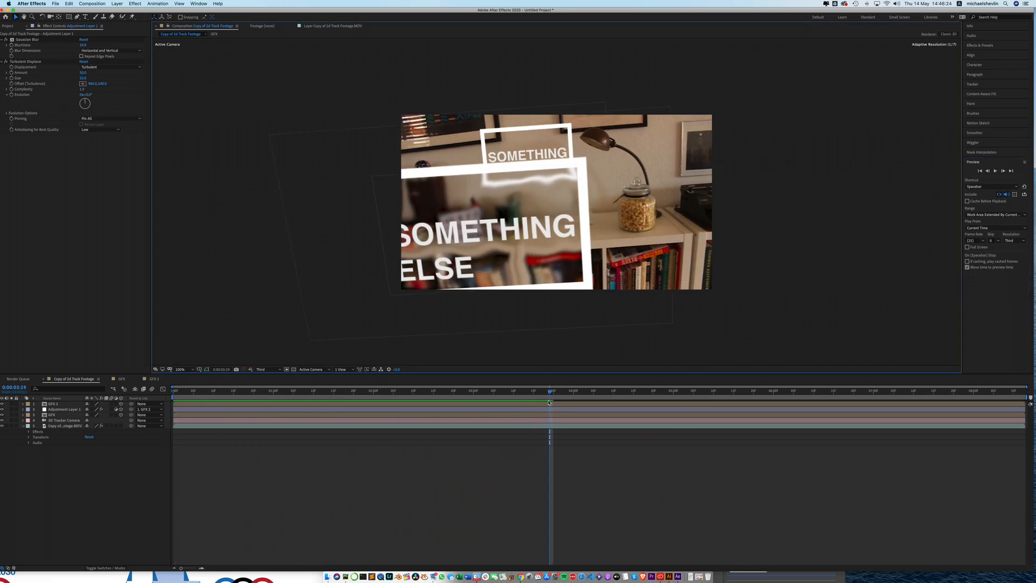
pyautogui.click(521, 390)
pyautogui.moveTo(477, 393); pyautogui.dragTo(537, 397)
pyautogui.moveTo(485, 399)
pyautogui.mouseDown()
pyautogui.moveTo(264, 398)
pyautogui.moveTo(480, 389)
pyautogui.mouseUp()
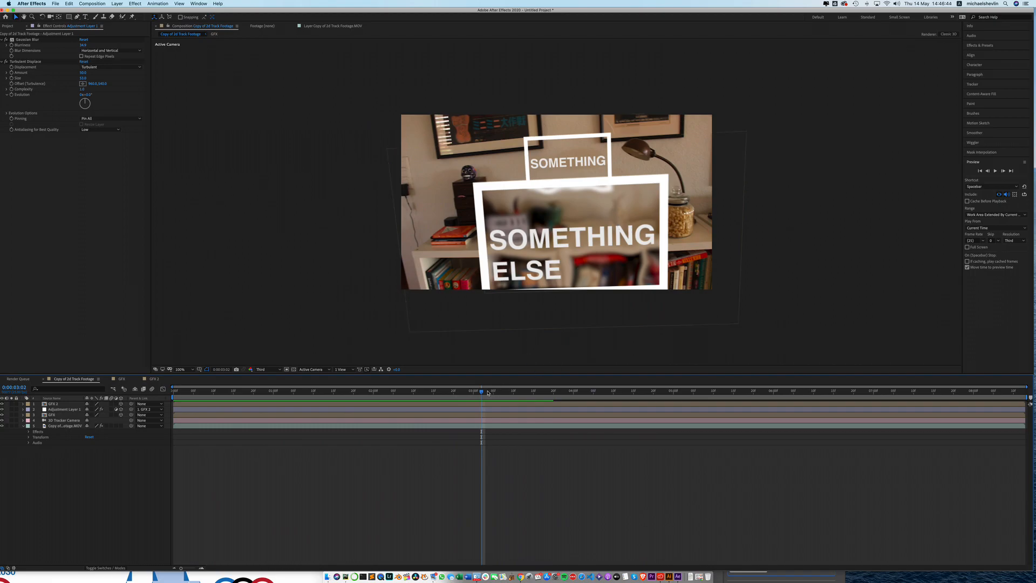
pyautogui.click(476, 576)
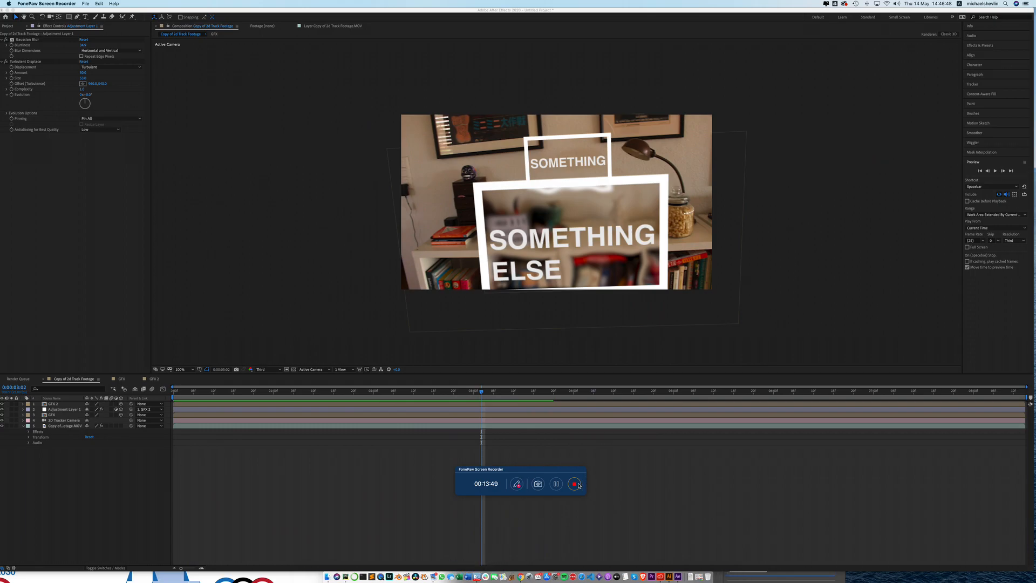